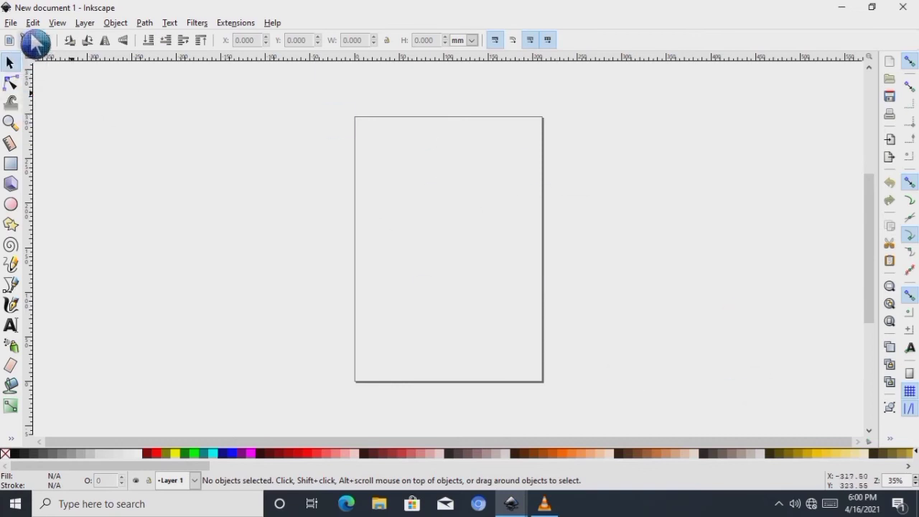
Set the document page to A4 size with landscape orientation in the document properties.
left_click(14, 24)
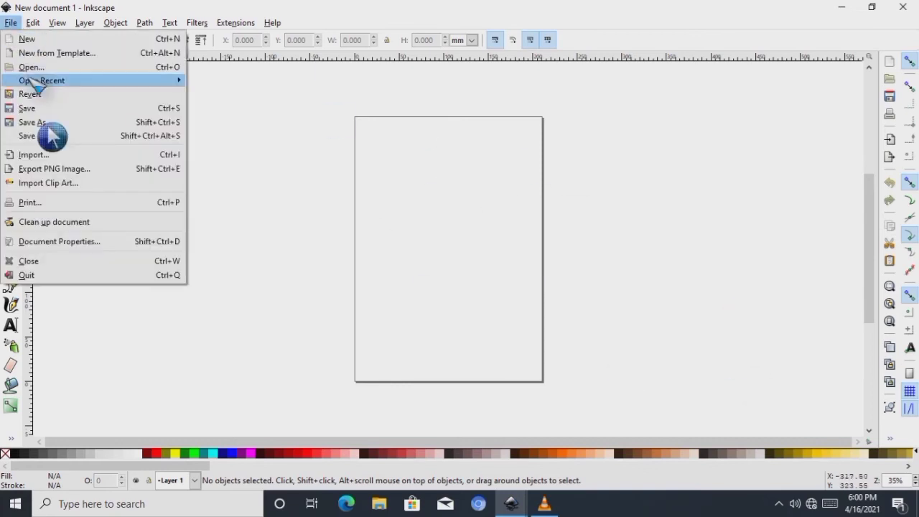
left_click(63, 242)
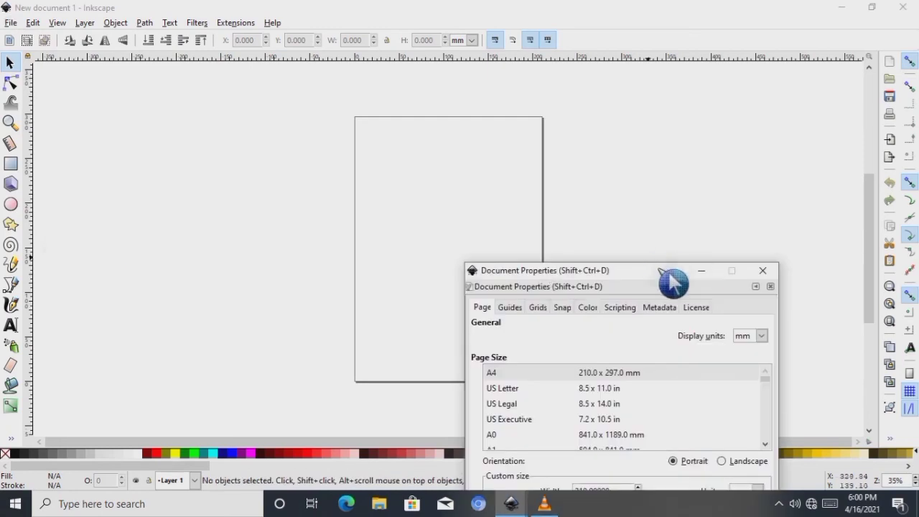
left_click_drag(663, 272, 630, 129)
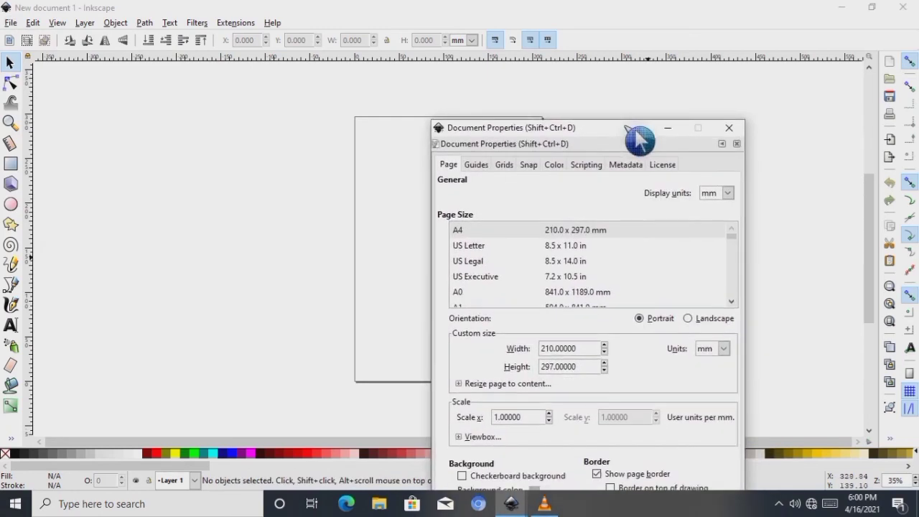
left_click(611, 231)
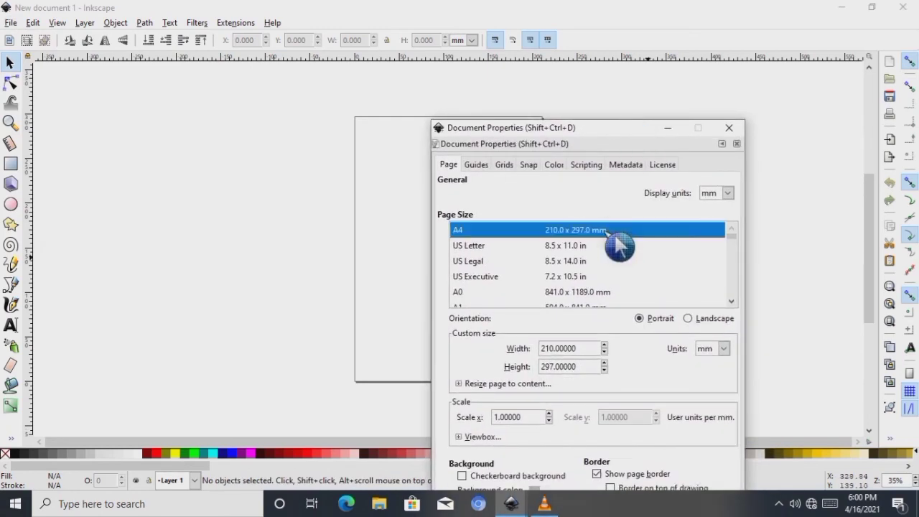
left_click(690, 318)
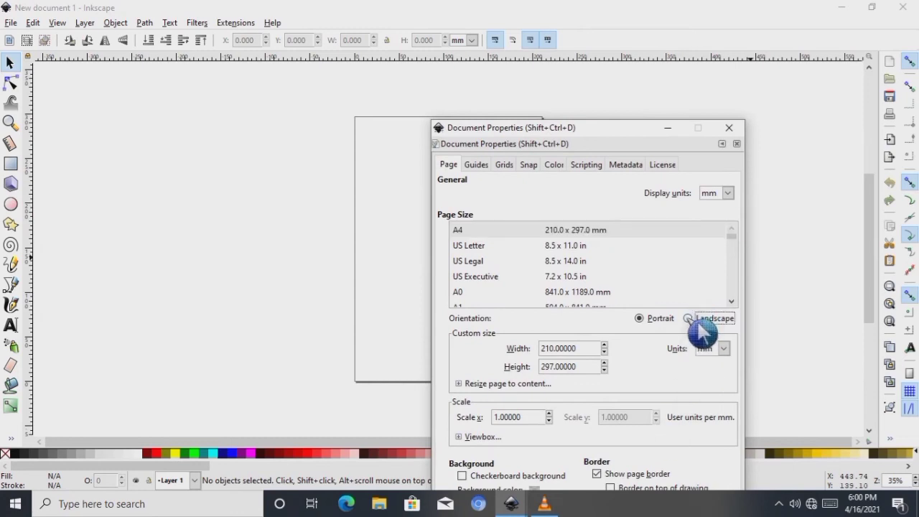
left_click(727, 129)
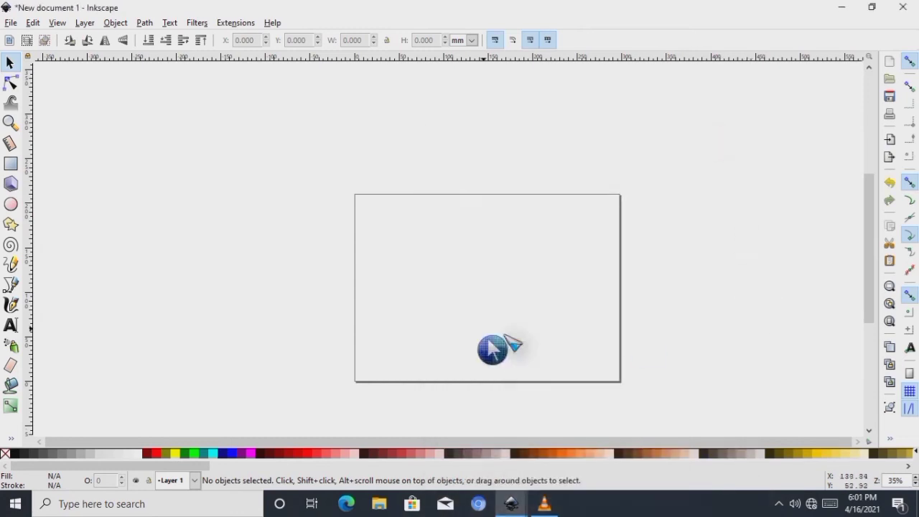
Draw a circle about 64 mm in diameter near the middle of the page and fill it red.
scroll(915, 480, "up", 3)
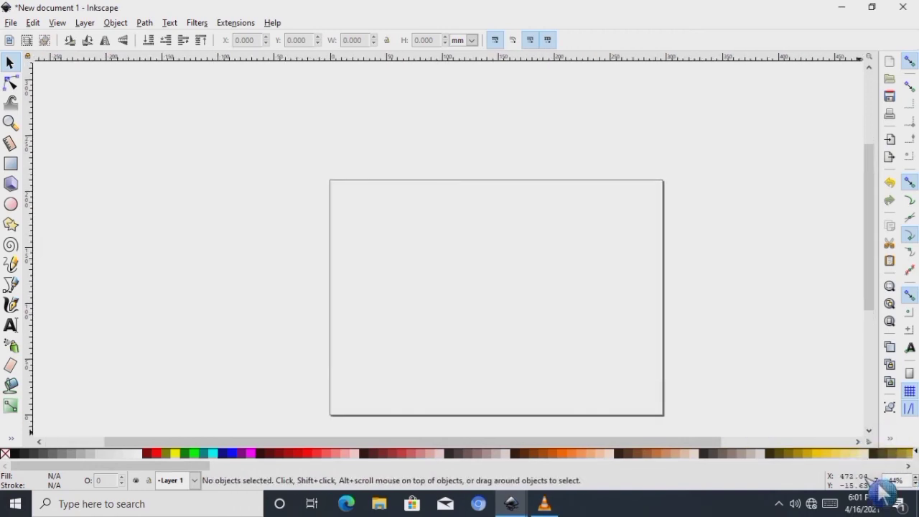
scroll(916, 479, "up", 1)
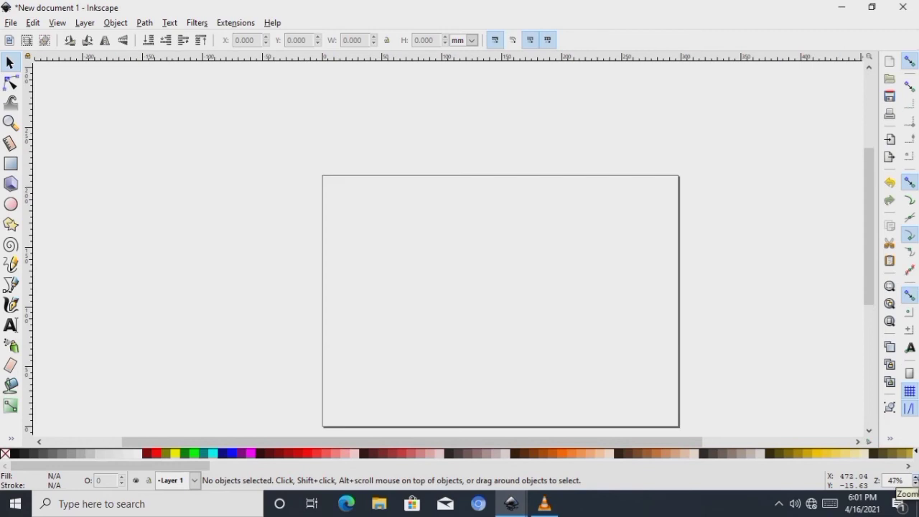
left_click_drag(883, 289, 877, 310)
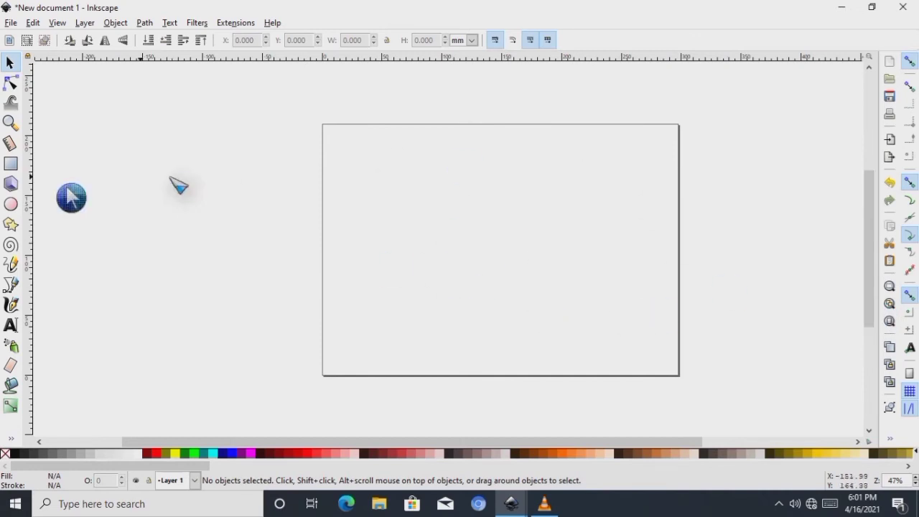
left_click(22, 211)
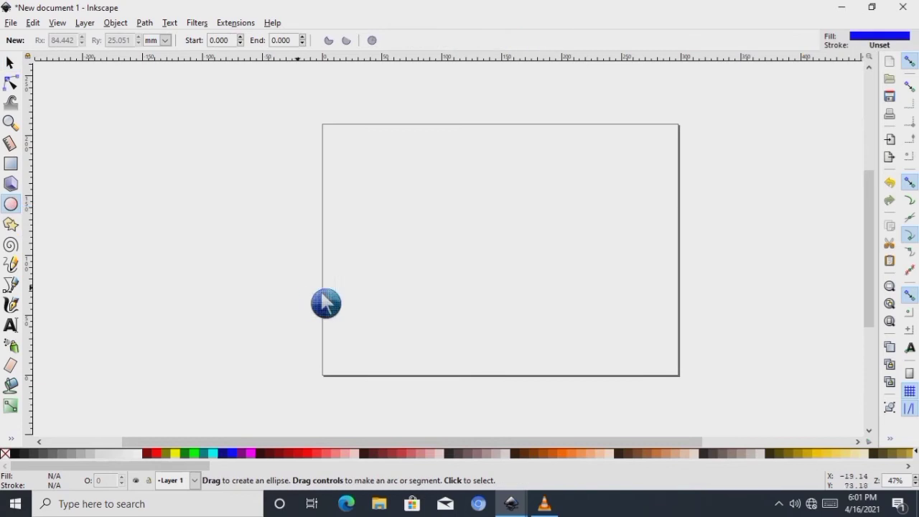
left_click_drag(451, 221, 527, 300)
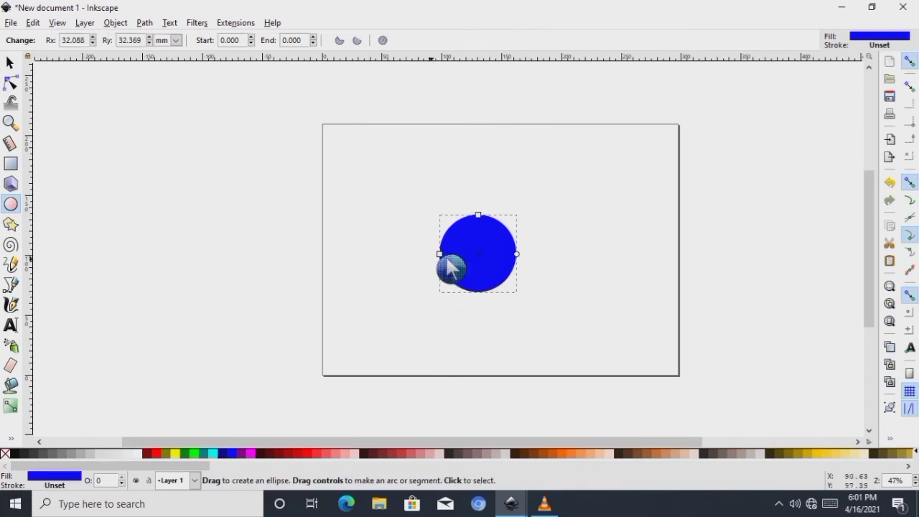
left_click(160, 454)
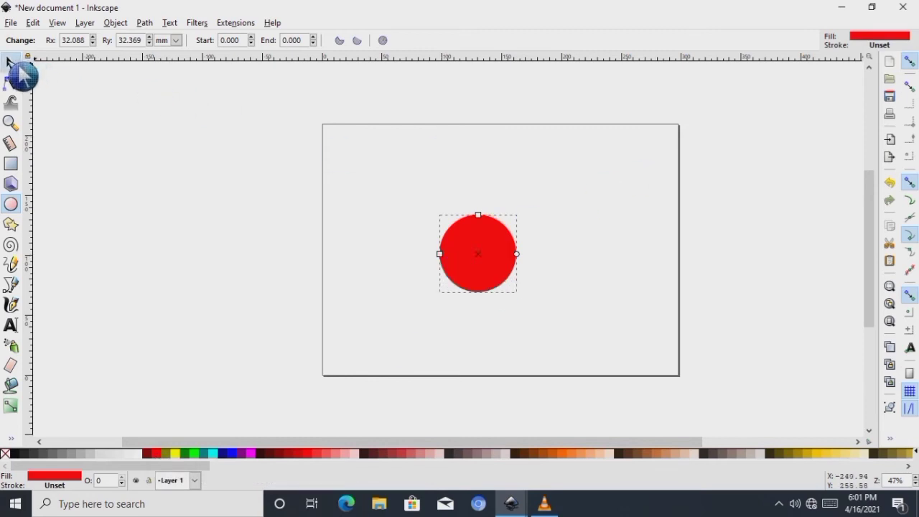
Set the circle's stroke width unit to px and give it a flat dark green stroke, RGBA 007700ff.
left_click(10, 63)
right_click(507, 256)
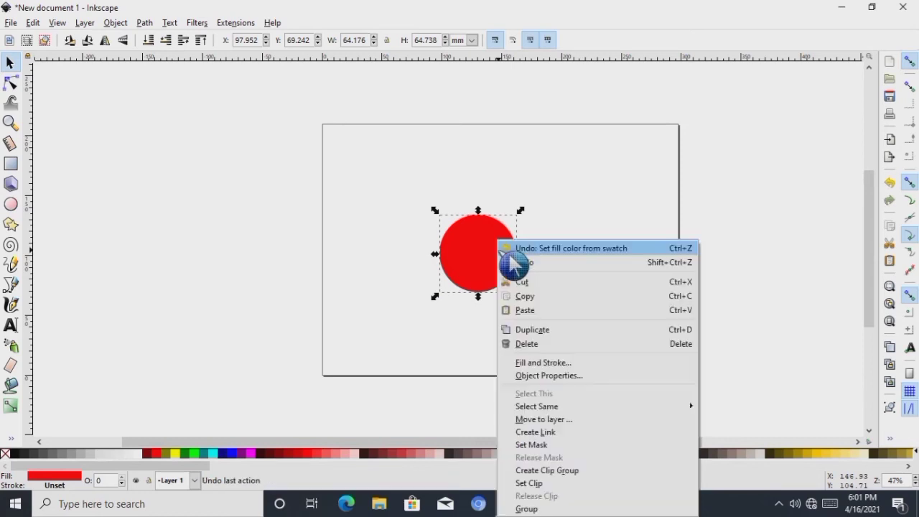
left_click(552, 363)
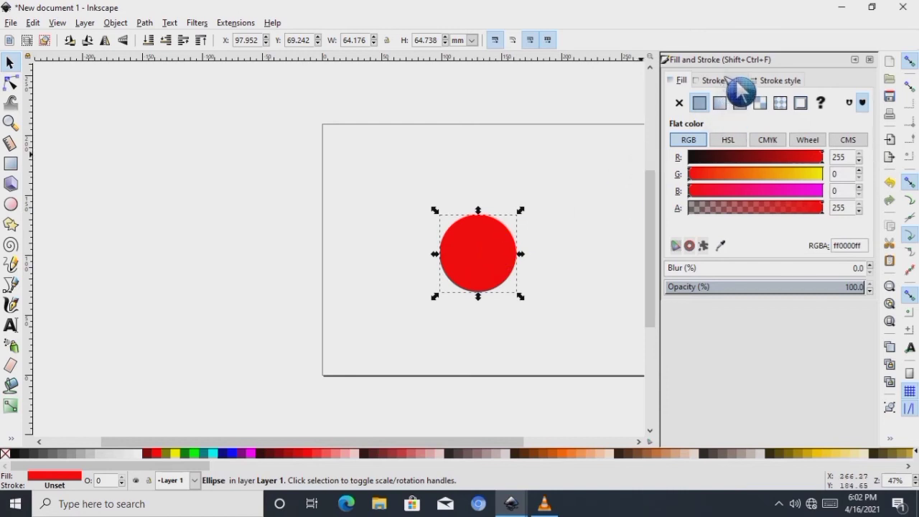
left_click(775, 81)
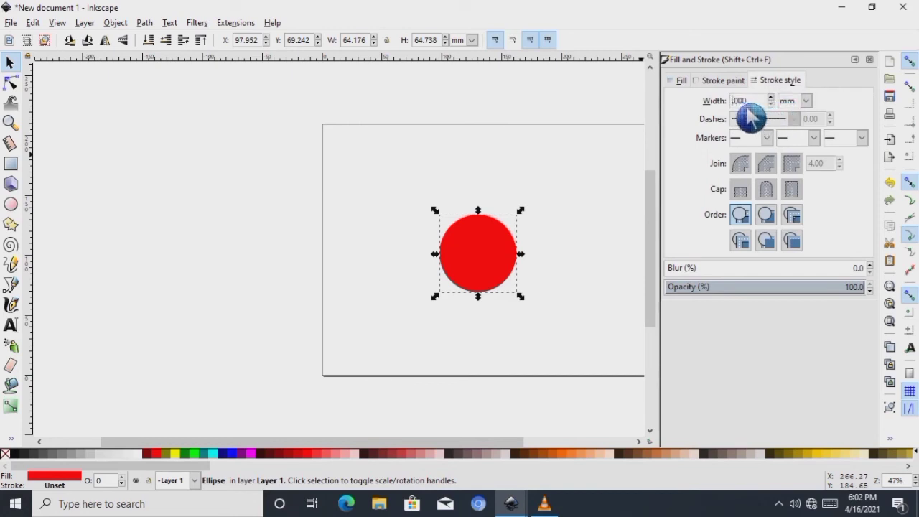
left_click(807, 100)
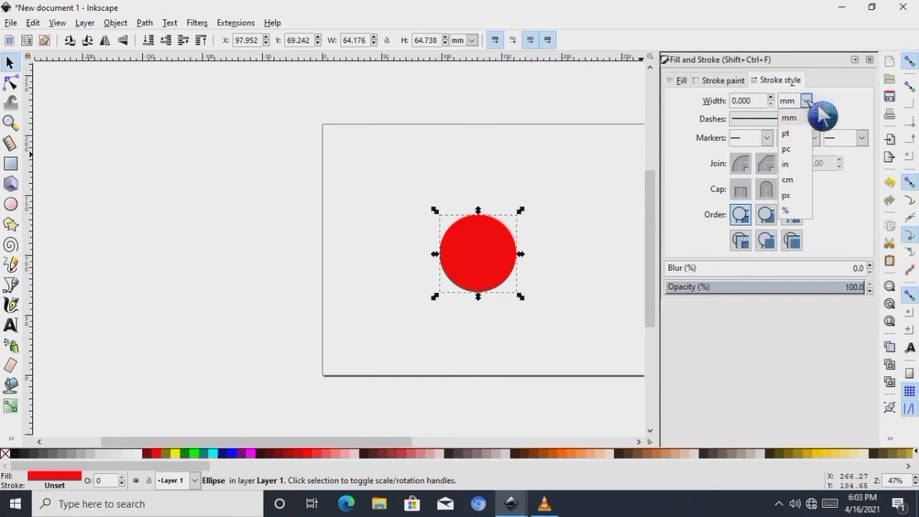
left_click(795, 195)
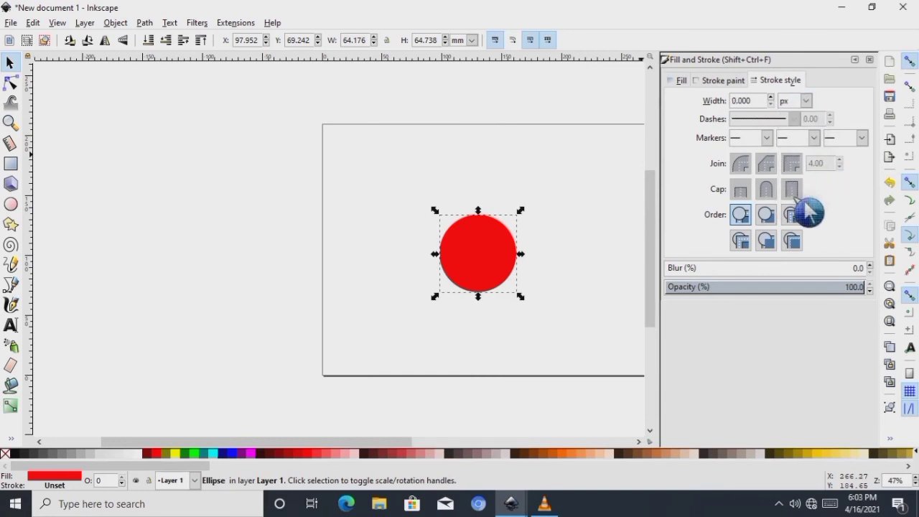
left_click(724, 81)
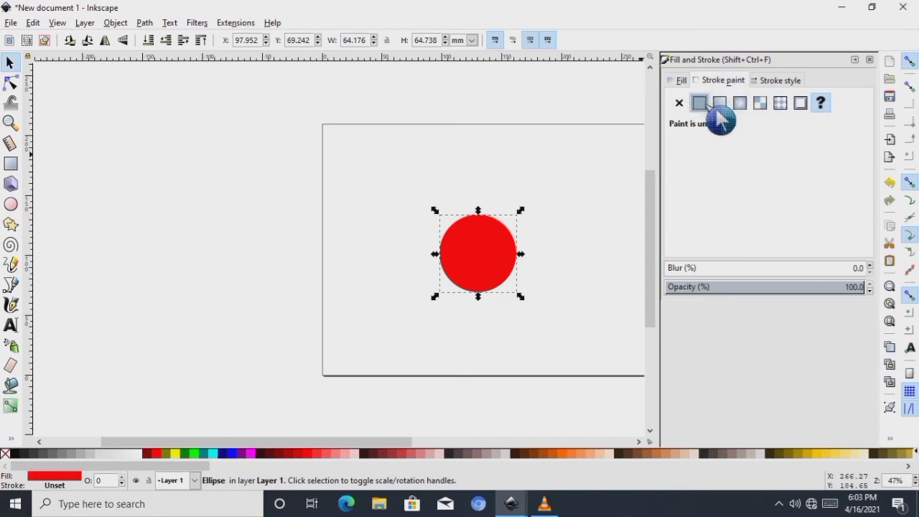
left_click(706, 105)
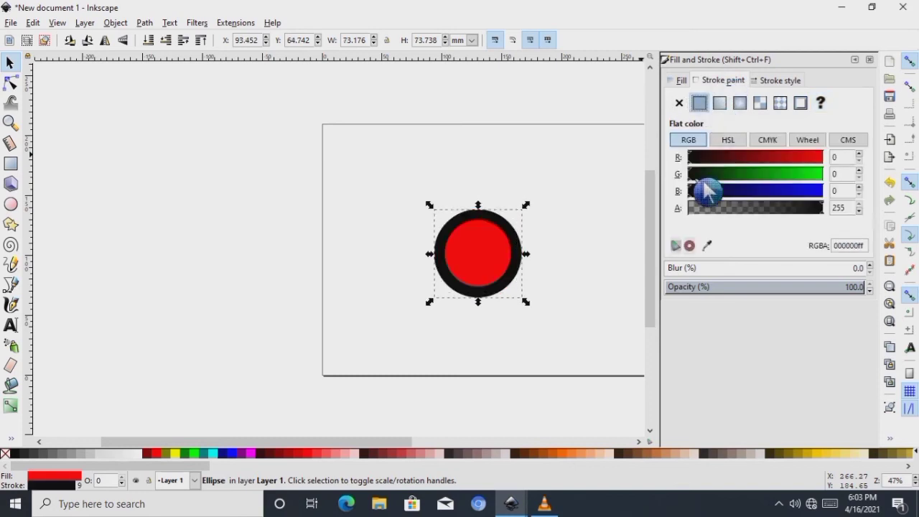
left_click_drag(700, 179, 765, 184)
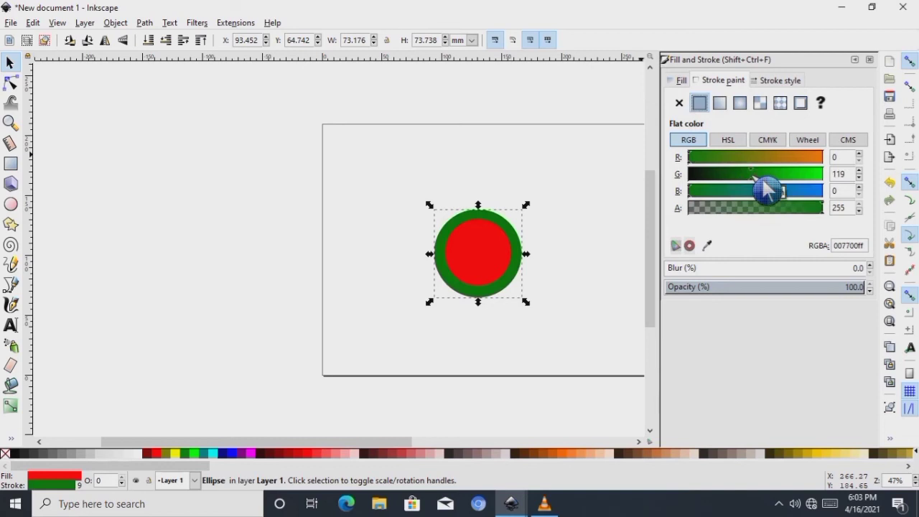
Set the circle's stroke width to 9 px and close the Fill and Stroke settings.
left_click(783, 81)
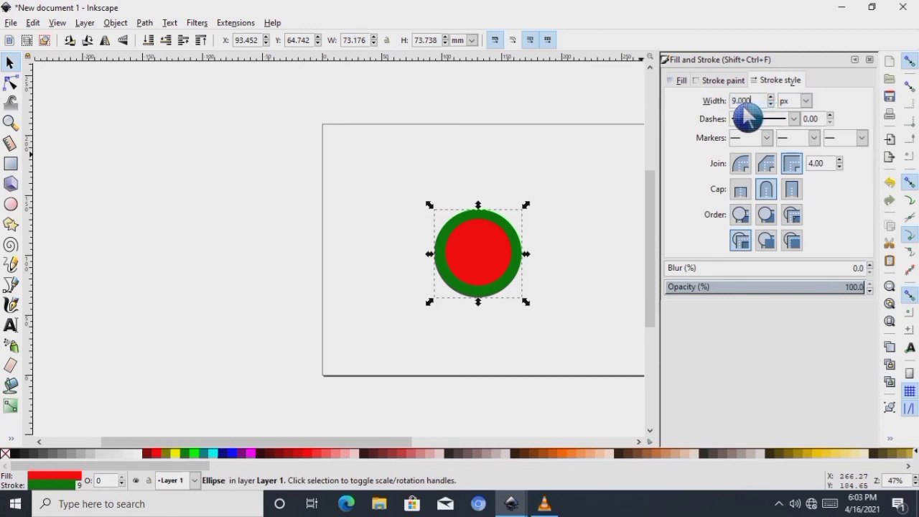
type("9.000")
key("Return")
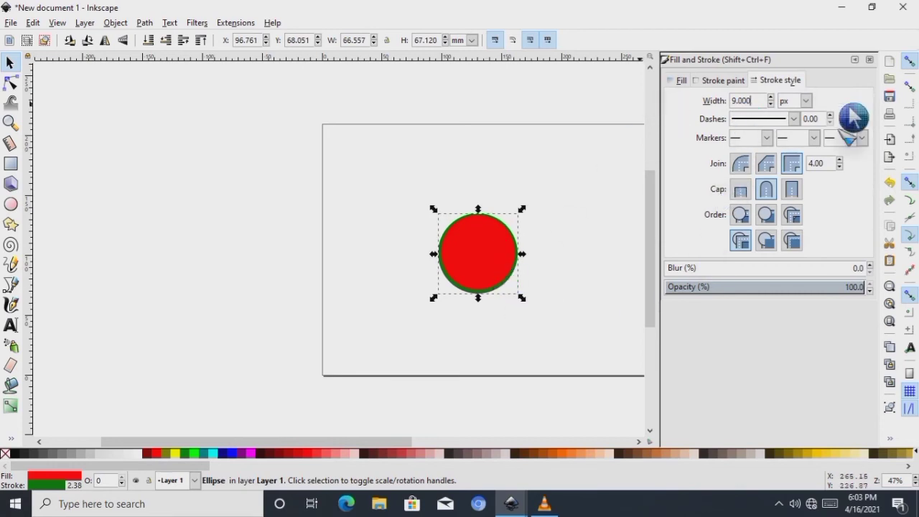
left_click(869, 59)
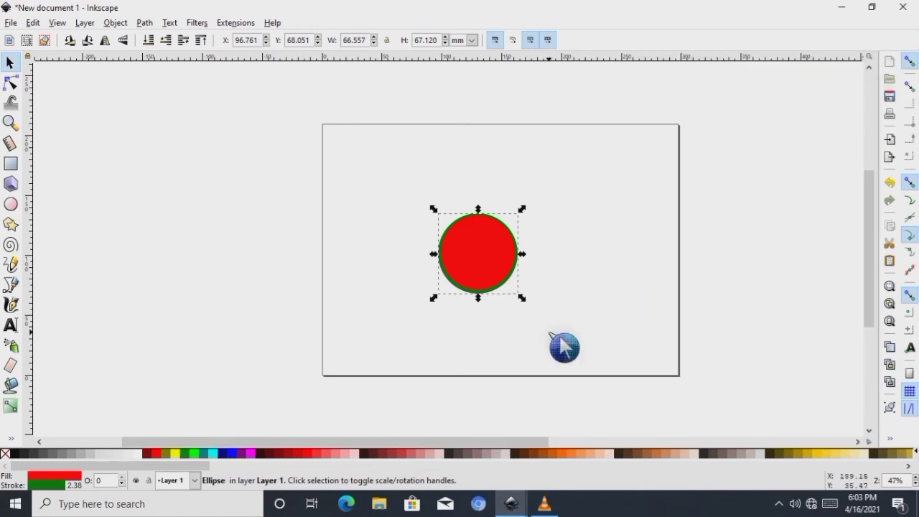
right_click(491, 257)
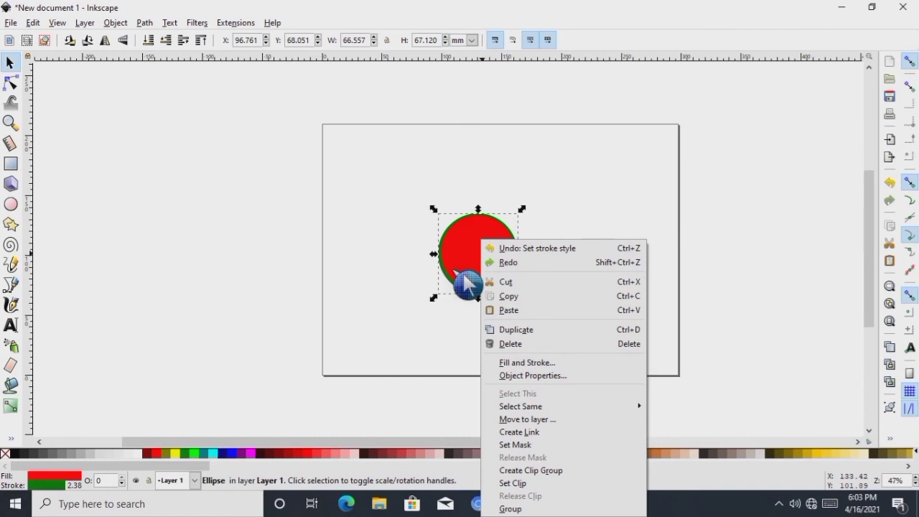
left_click(338, 123)
left_click(145, 23)
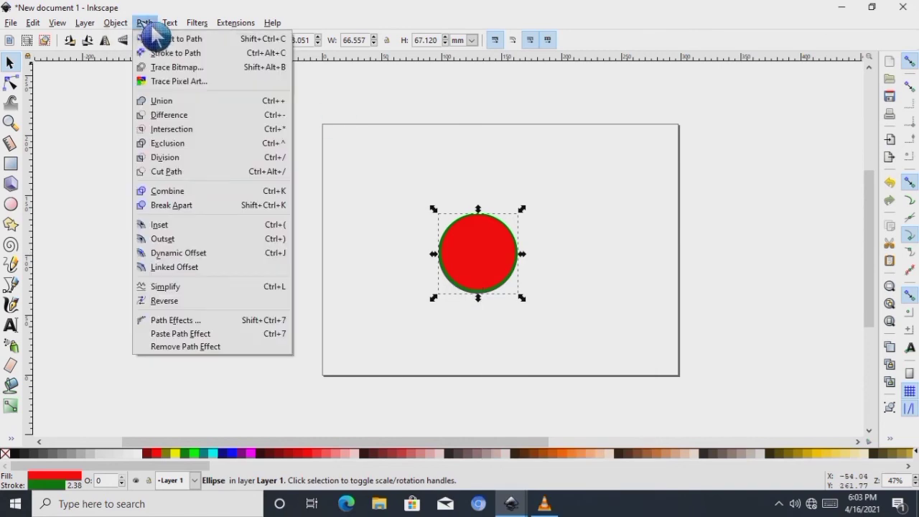
left_click(81, 112)
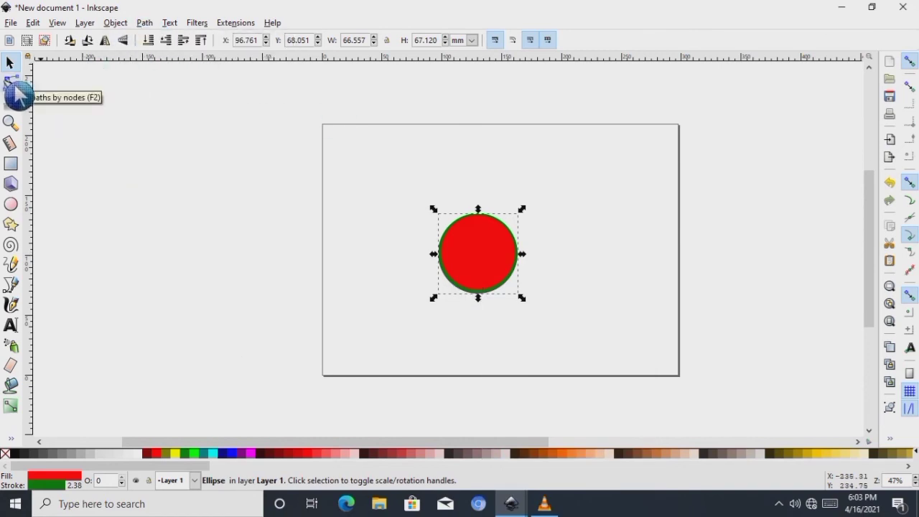
Reshape the circle into a closed lower half-circle slice by moving its arc end point to about 179 degrees.
left_click(14, 88)
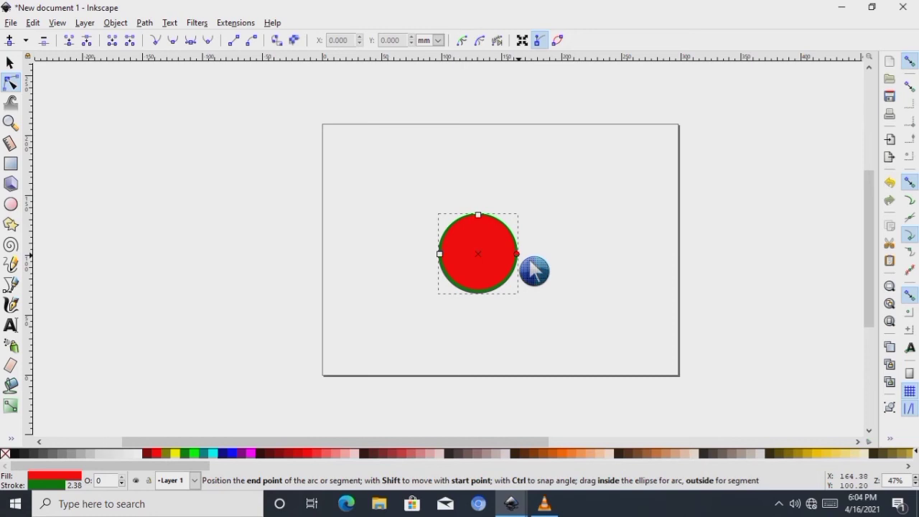
left_click_drag(531, 264, 462, 249)
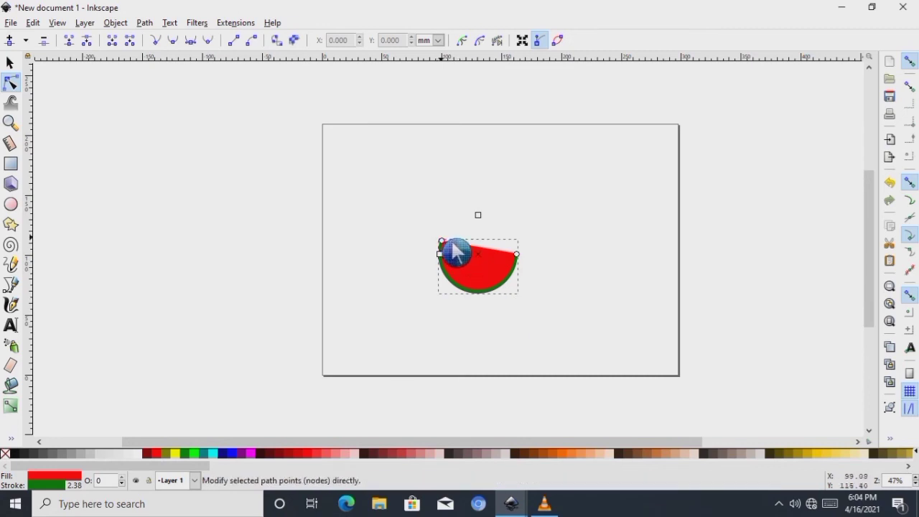
left_click_drag(441, 238, 511, 221)
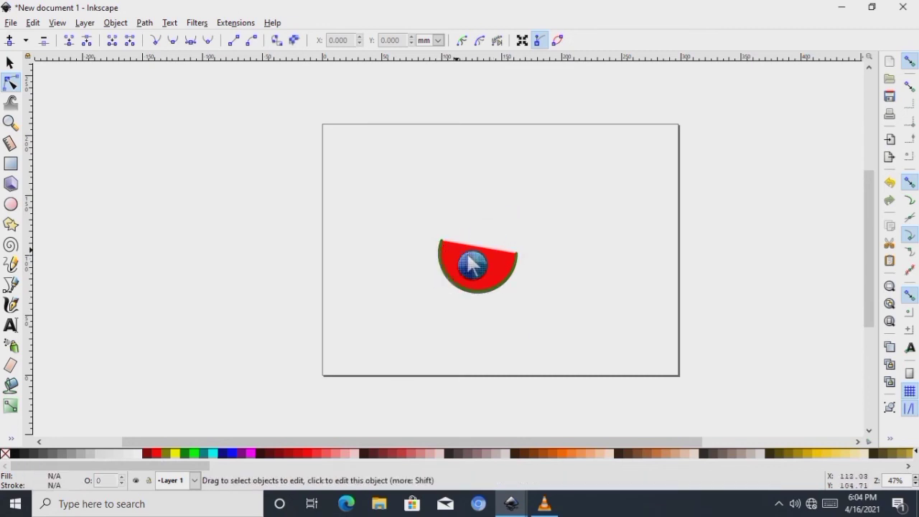
left_click(470, 265)
mouse_move(455, 249)
left_mouse_down()
mouse_move(526, 234)
mouse_move(533, 255)
mouse_move(521, 242)
mouse_move(528, 263)
mouse_move(526, 247)
mouse_move(491, 228)
mouse_move(454, 243)
mouse_move(453, 282)
mouse_move(441, 245)
left_mouse_up()
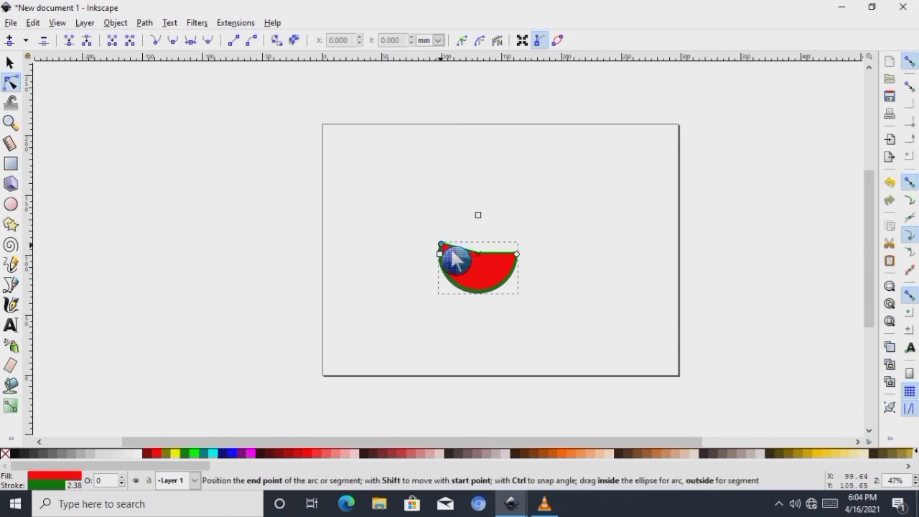
left_click_drag(451, 251, 450, 264)
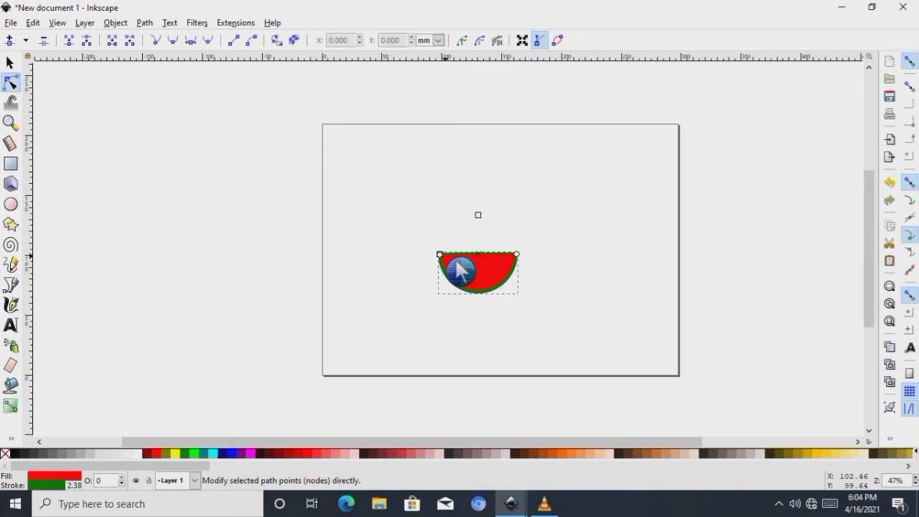
left_click(553, 248)
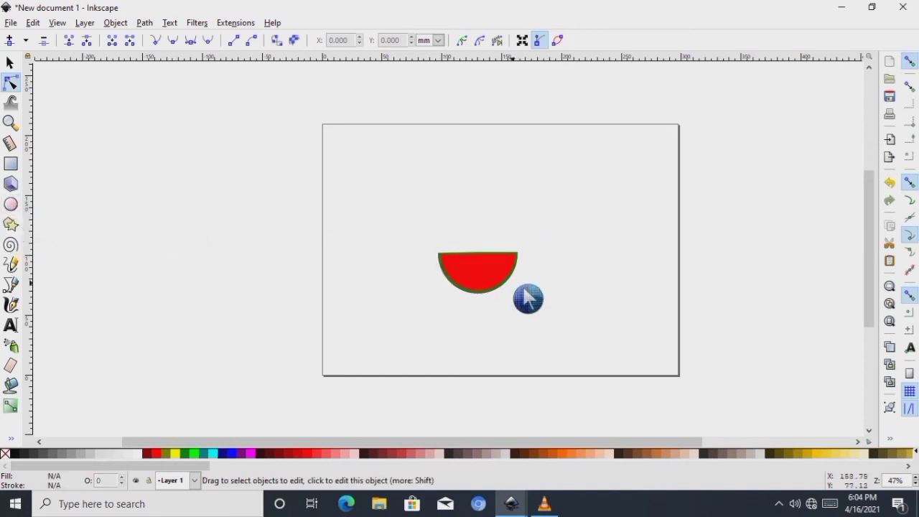
Draw a small half-ellipse seed about 7.3 mm wide and 5.9 mm tall above the slice, with 0 px stroke width and black fill.
left_click(11, 204)
left_click_drag(452, 172, 462, 186)
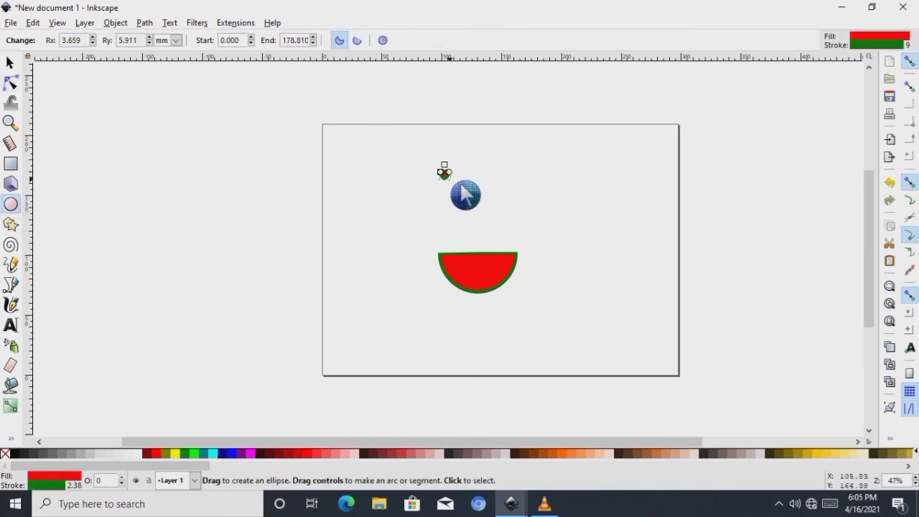
right_click(463, 186)
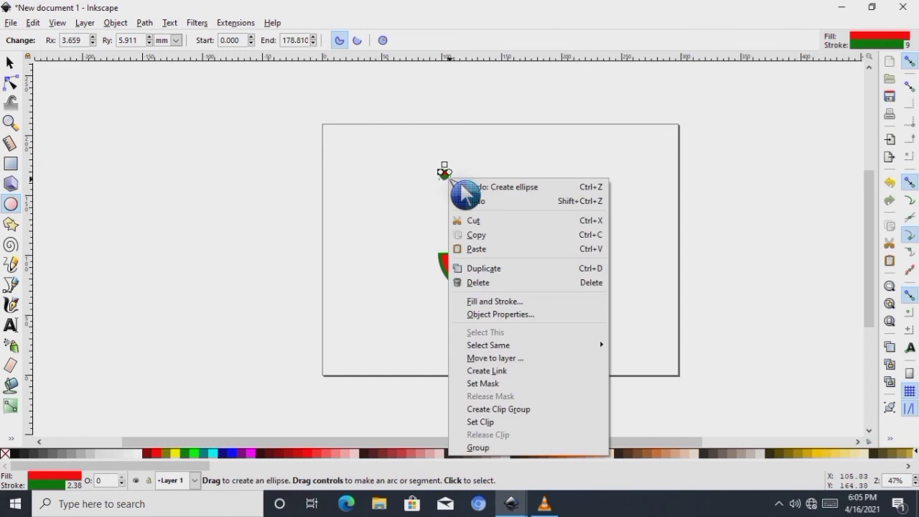
left_click(493, 302)
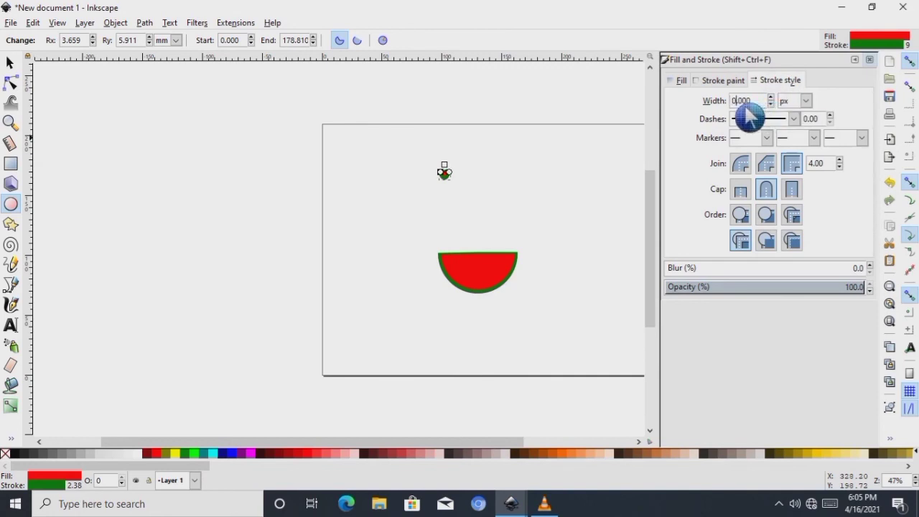
key("Return")
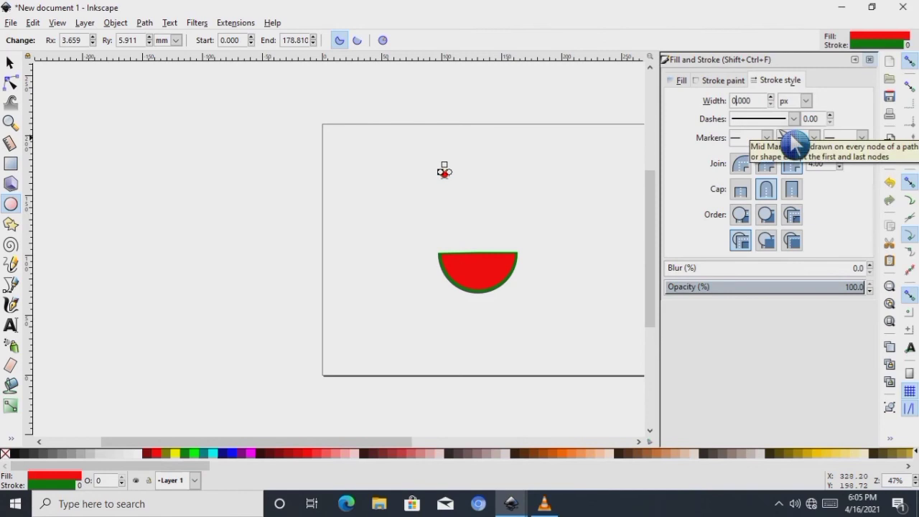
left_click(767, 190)
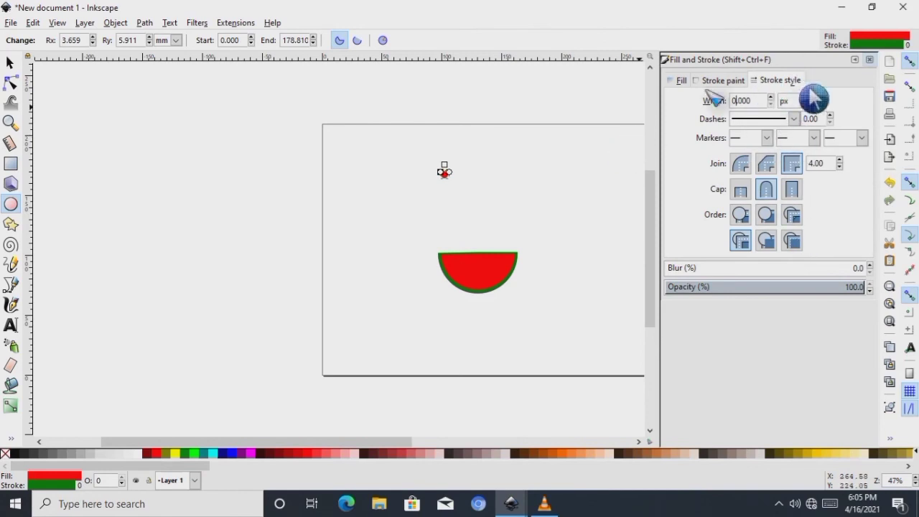
left_click(869, 60)
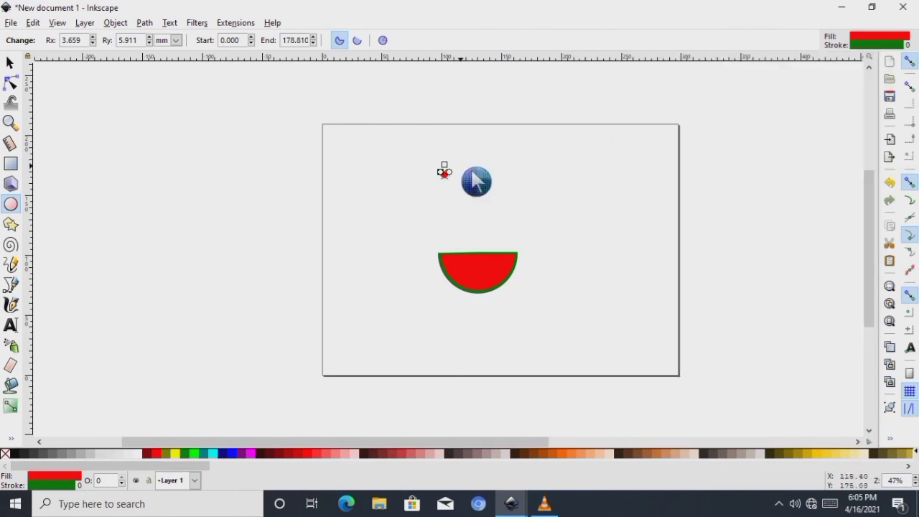
left_click(25, 457)
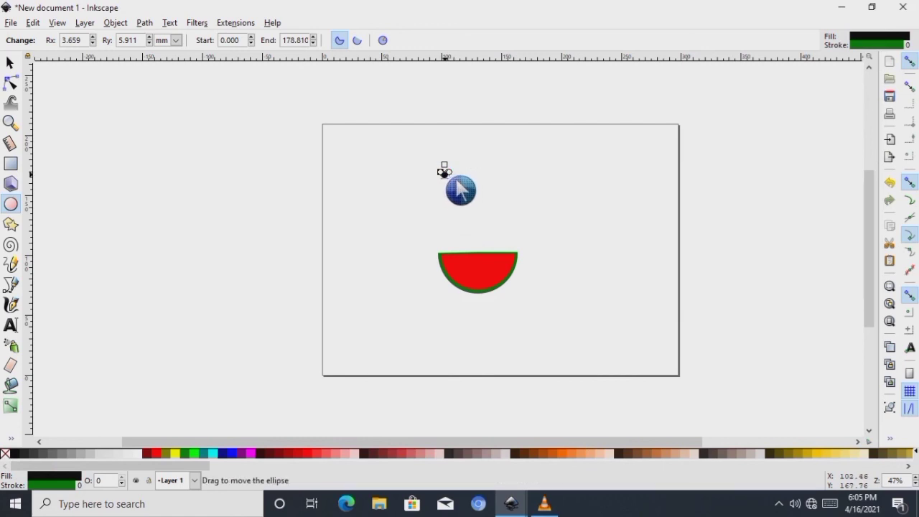
Duplicate the black seed and move the copy into the left part of the watermelon slice.
right_click(457, 184)
left_click(497, 263)
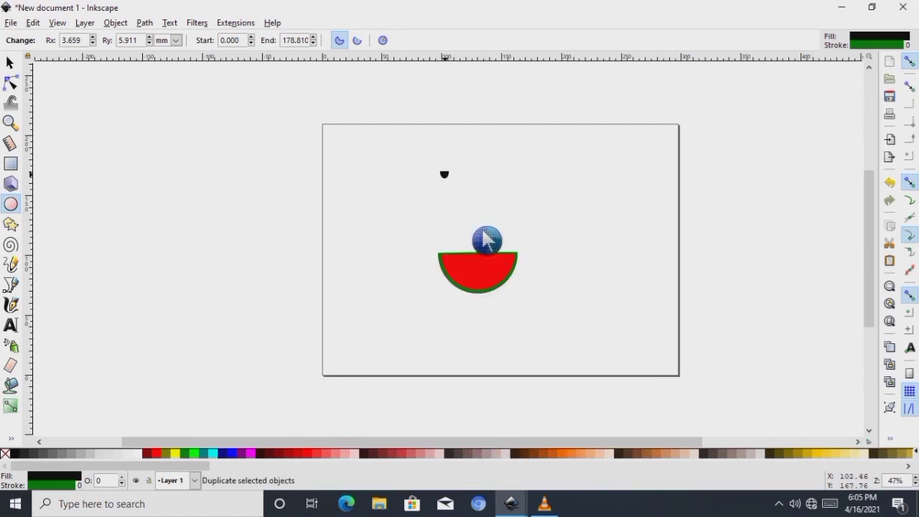
left_click_drag(444, 173, 467, 276)
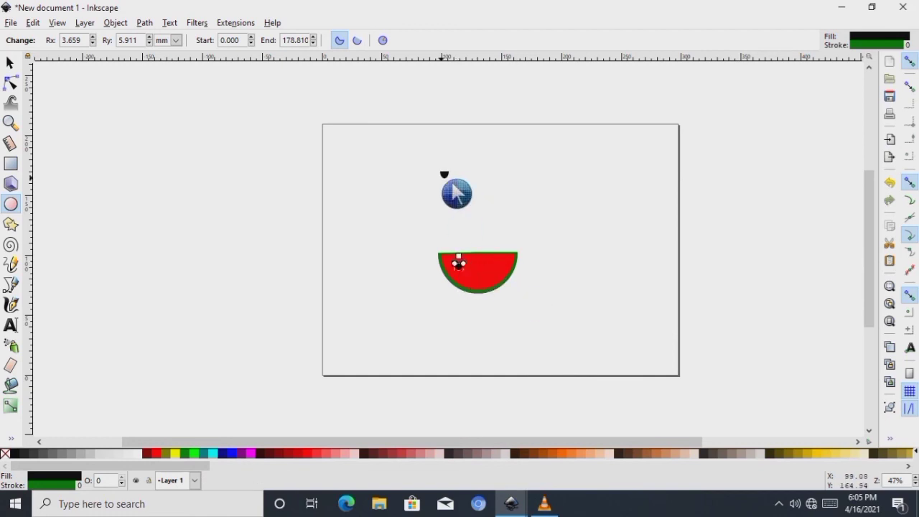
Draw a narrower black seed about 5.3 mm wide and 6 mm tall above the slice and place one duplicate in the slice's middle.
mouse_move(455, 186)
left_mouse_down()
mouse_move(492, 257)
mouse_move(464, 191)
left_mouse_up()
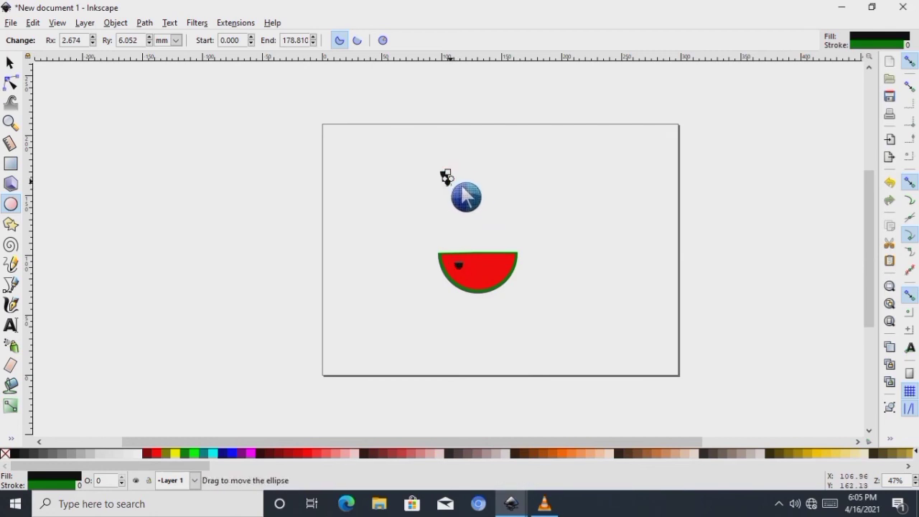
right_click(461, 192)
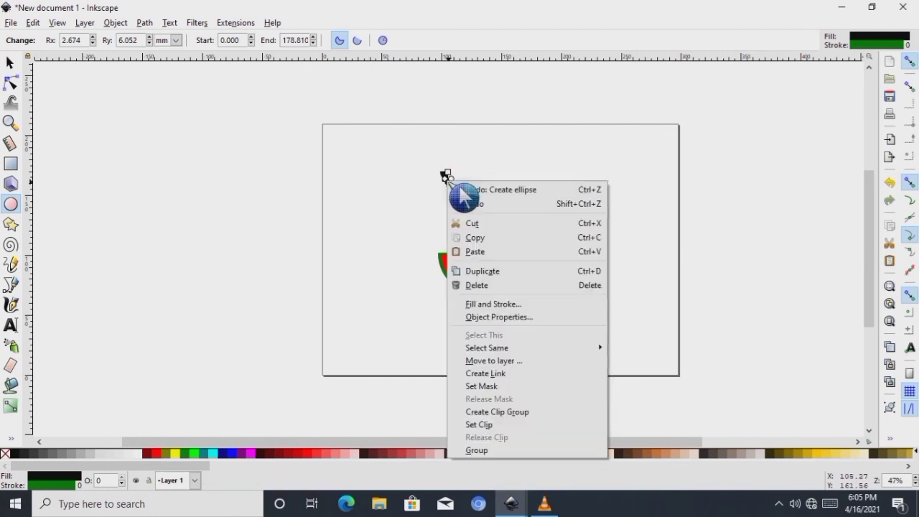
left_click(490, 273)
left_click_drag(462, 191, 495, 279)
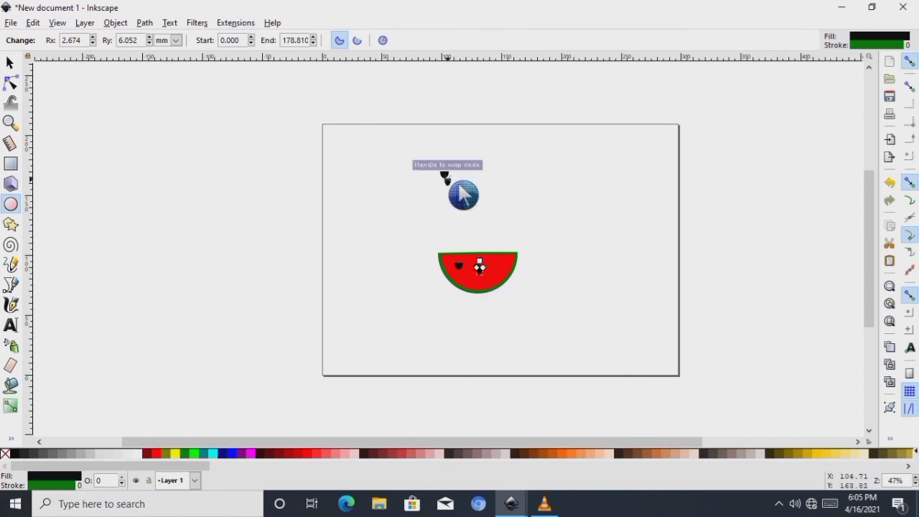
Duplicate the narrower seed above the slice and draw a larger seed about 8.9 mm wide in the slice's right part.
right_click(463, 199)
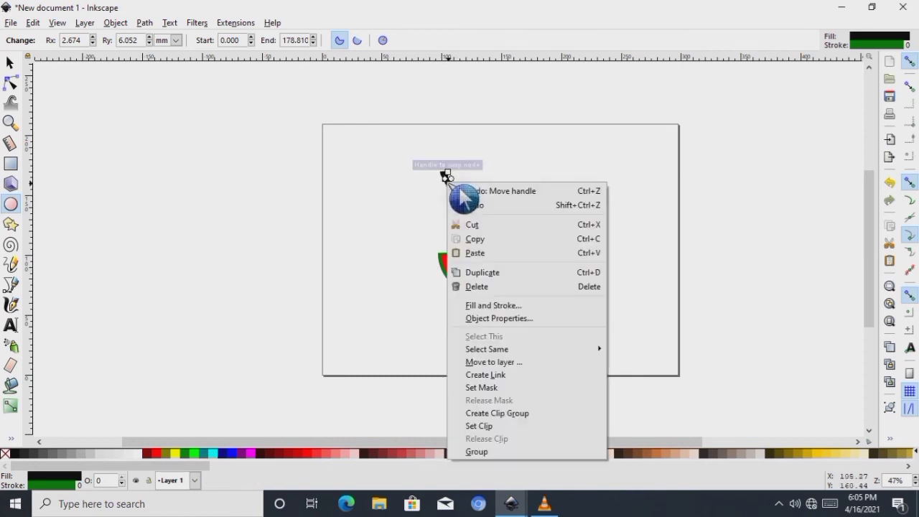
left_click(482, 272)
left_click_drag(462, 198, 511, 282)
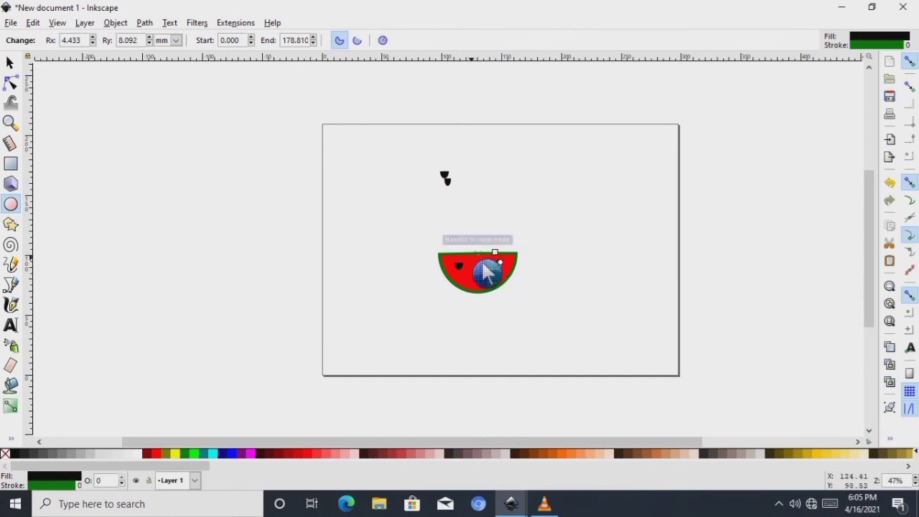
Reshape the right seed by moving its arc start to about 23 degrees and its arc end to about 177 degrees.
left_click(507, 291)
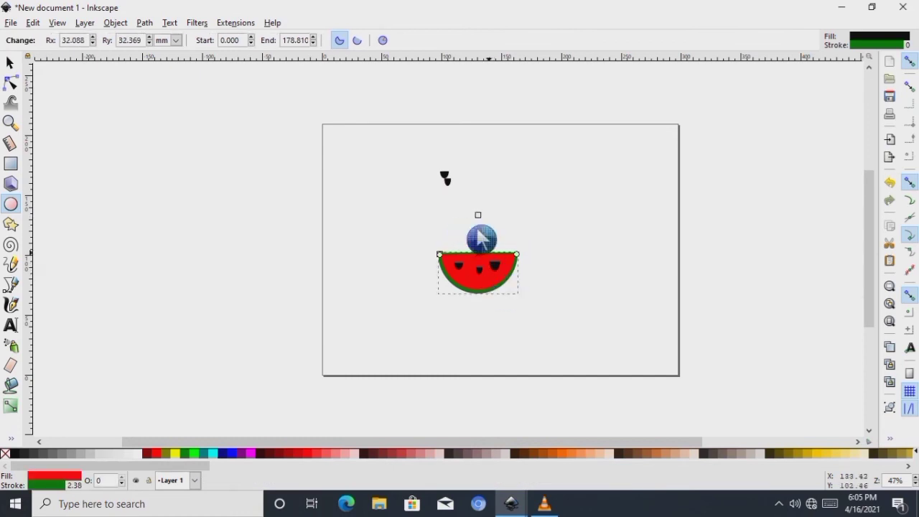
left_click(500, 268)
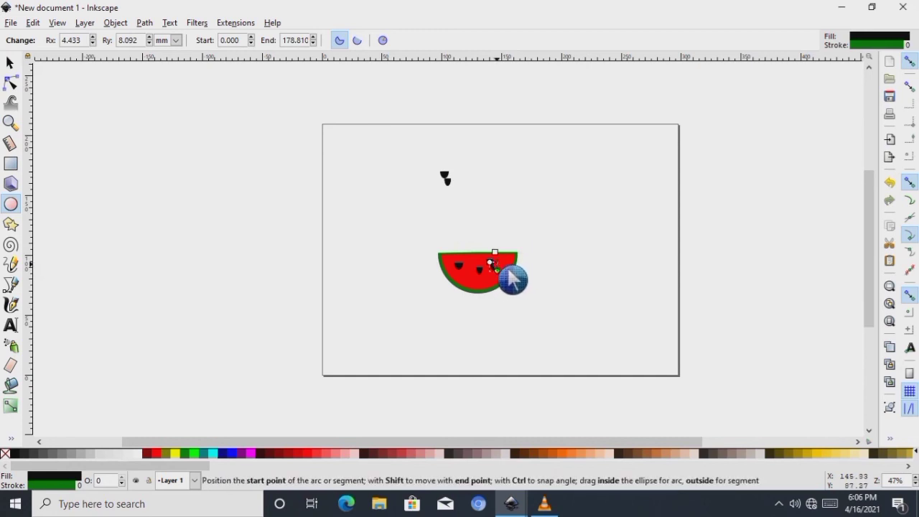
left_click_drag(511, 273, 502, 264)
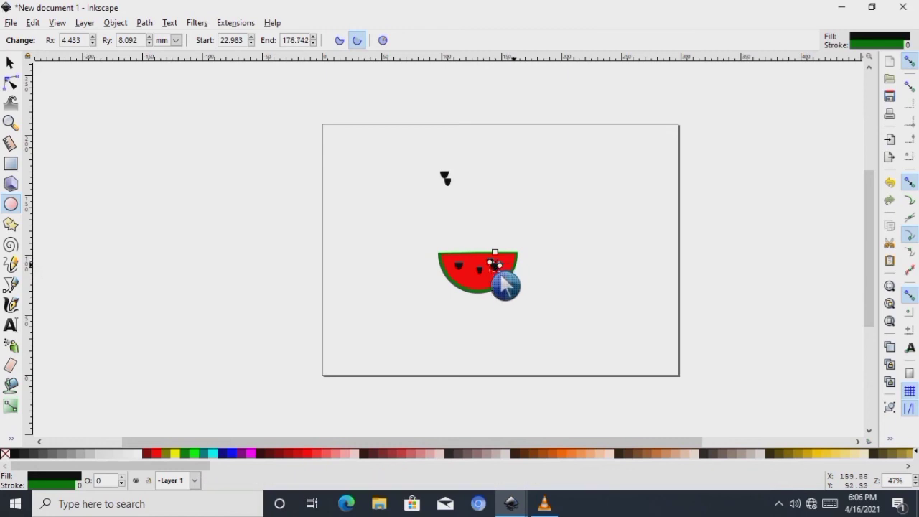
left_click(481, 272)
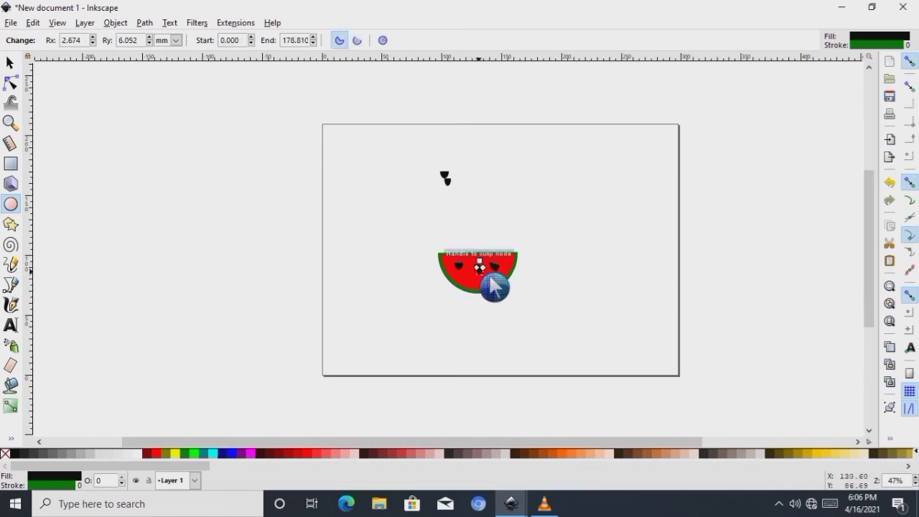
right_click(490, 282)
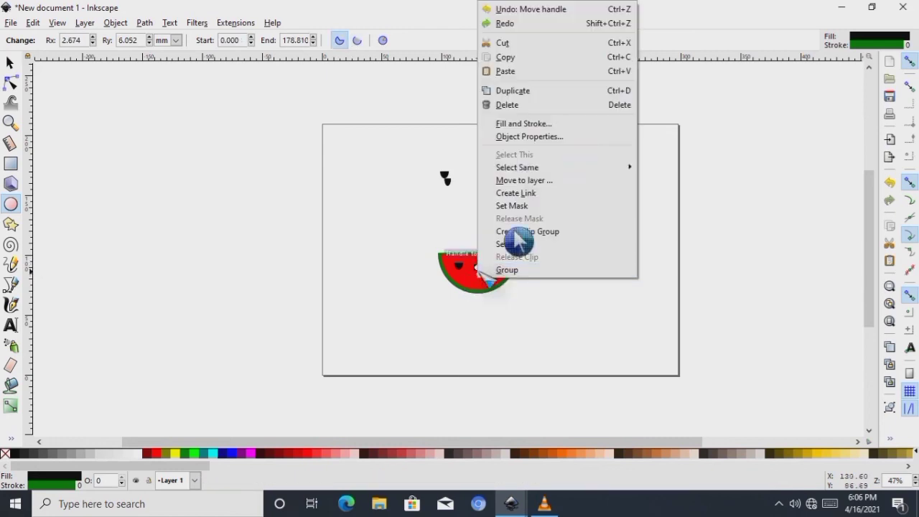
left_click(522, 91)
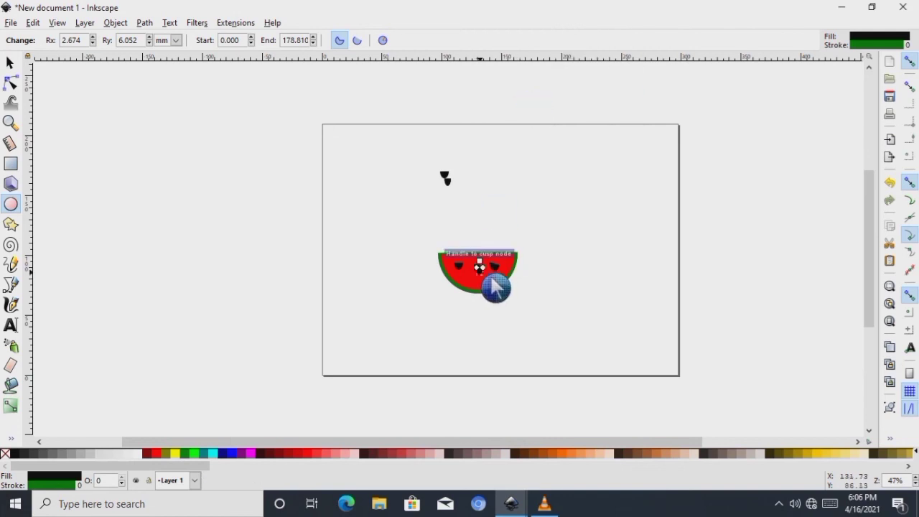
mouse_move(492, 285)
left_mouse_down()
mouse_move(502, 284)
mouse_move(492, 283)
left_mouse_up()
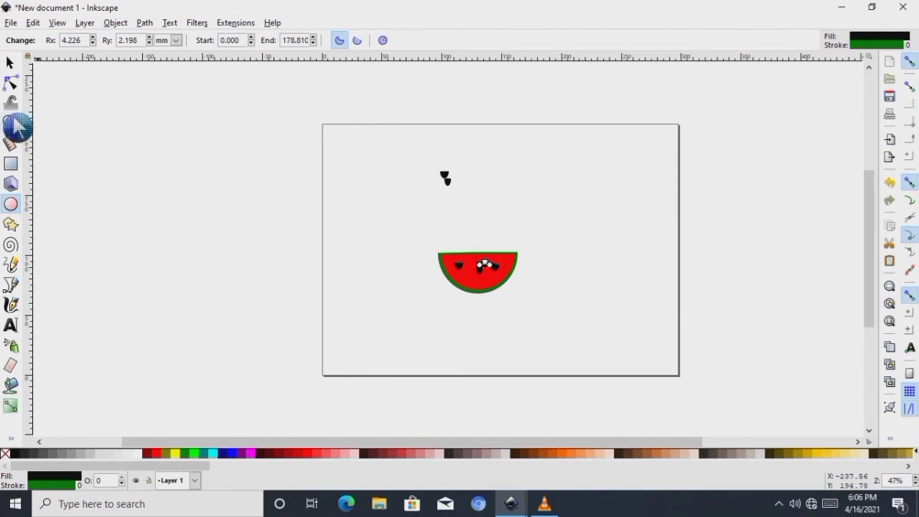
left_click(10, 64)
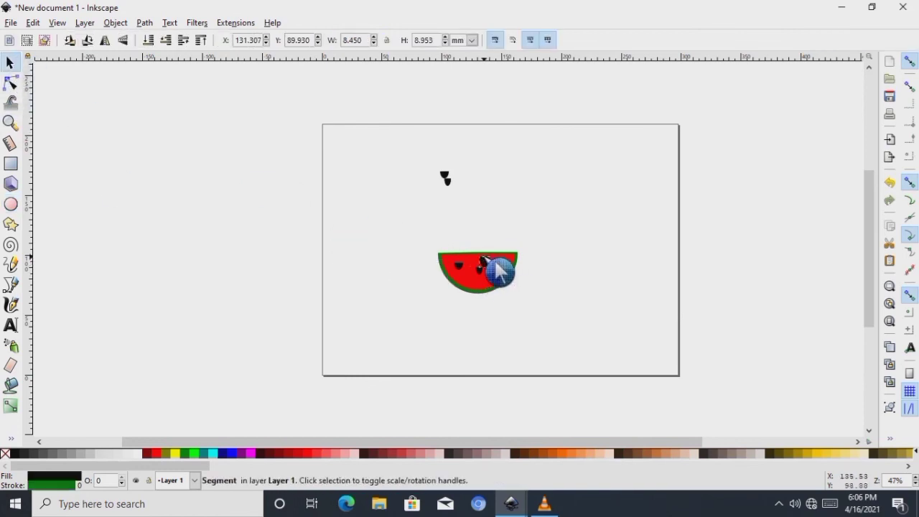
left_click_drag(494, 270, 512, 285)
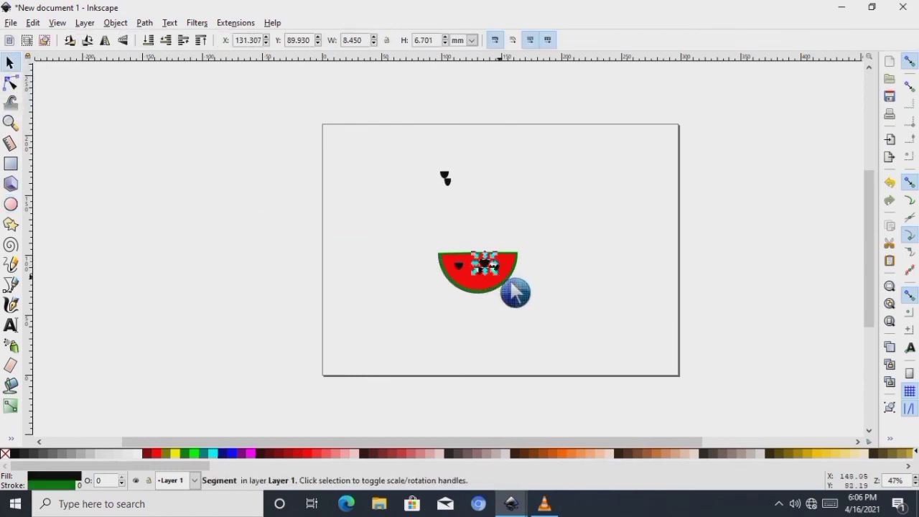
left_click(513, 286)
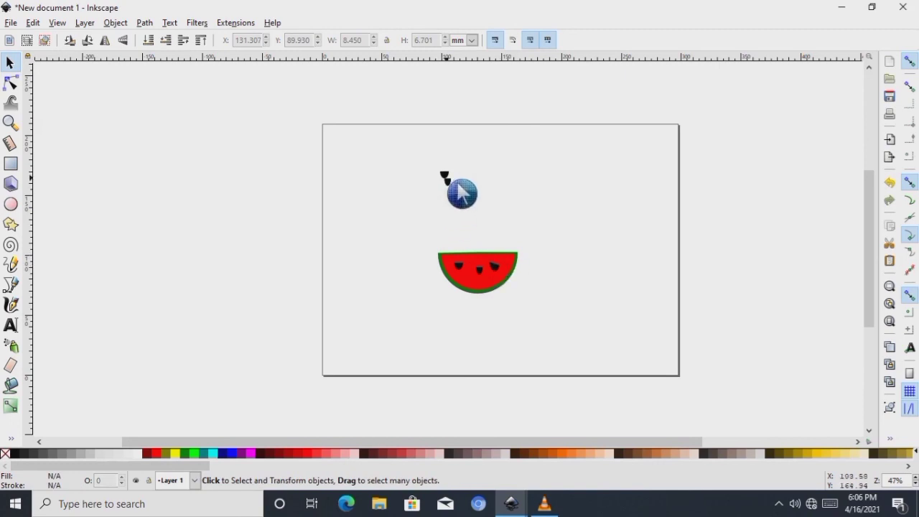
Move one narrower seed from above the slice into its lower middle, at about X 124 mm and Y 76.5 mm, and deselect it.
left_click(458, 188)
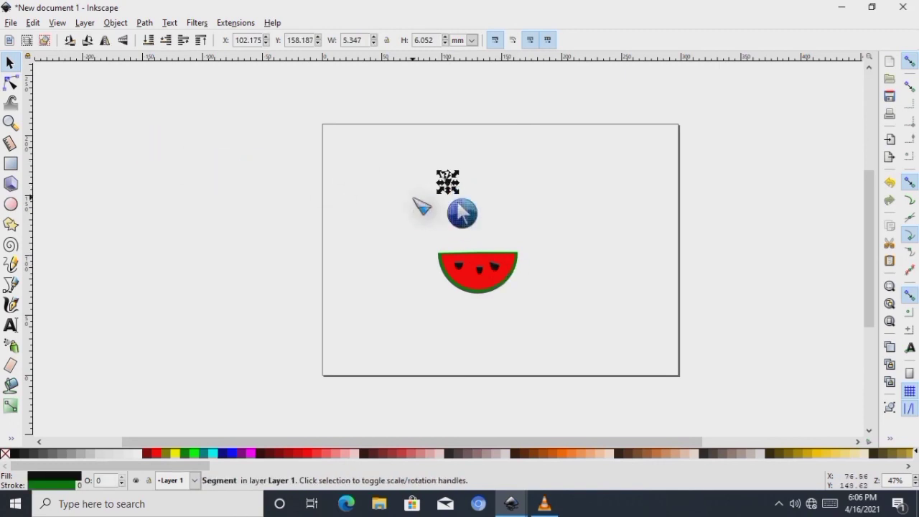
left_click_drag(460, 189, 484, 267)
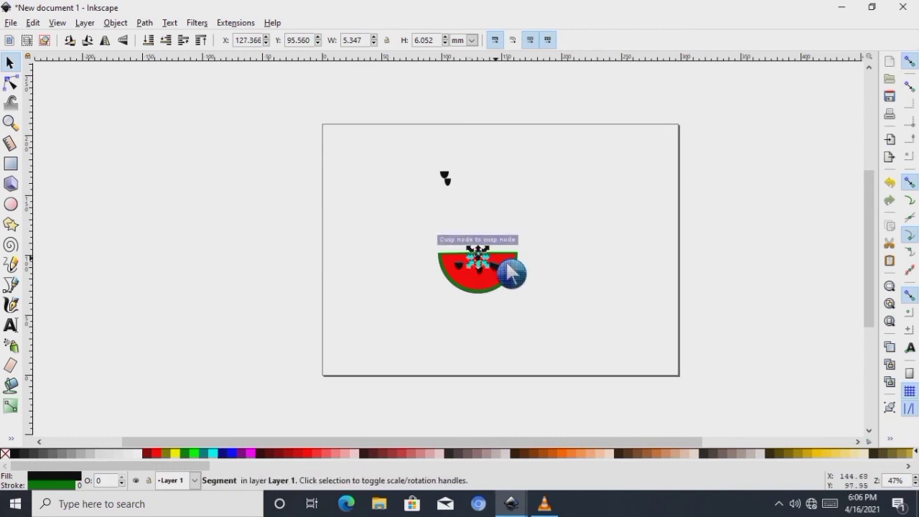
key("Up")
key("Up")
key("Up")
key("Up")
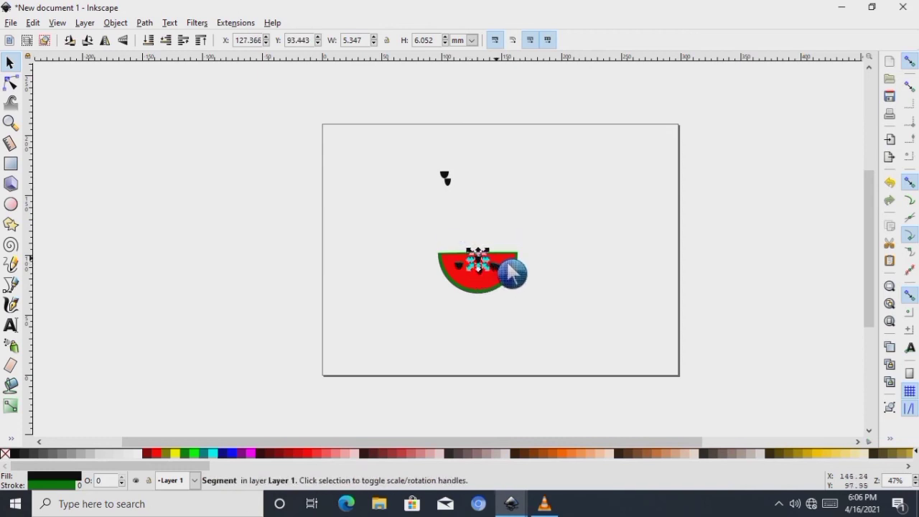
key("Left")
key("Left")
key("Left")
key("Left")
key("Left")
key("Left")
key("Down")
key("Down")
key("Down")
key("Down")
key("Down")
key("Down")
key("Down")
key("Down")
key("Down")
key("Down")
key("Down")
key("Down")
key("Down")
key("Down")
key("Down")
key("Down")
key("Down")
key("Down")
key("Down")
key("Down")
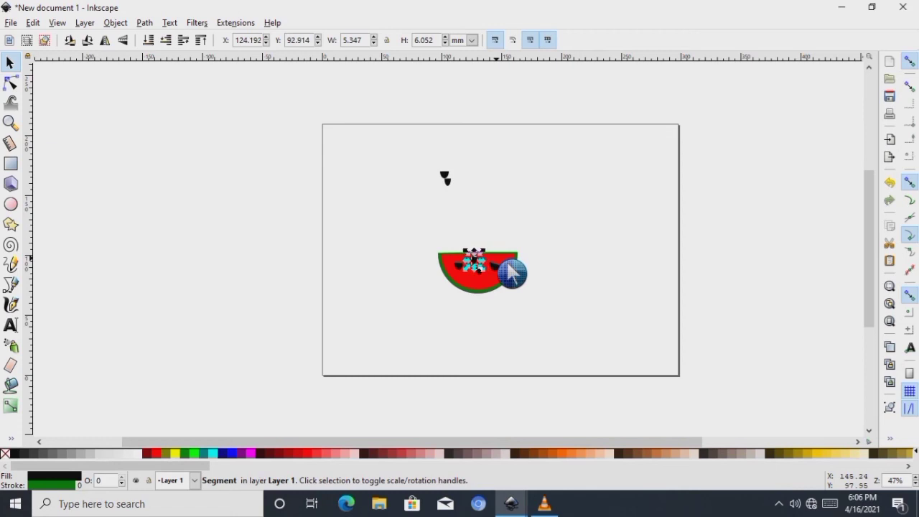
key("Up")
key("Up")
key("Up")
key("Up")
key("Up")
key("Up")
key("Up")
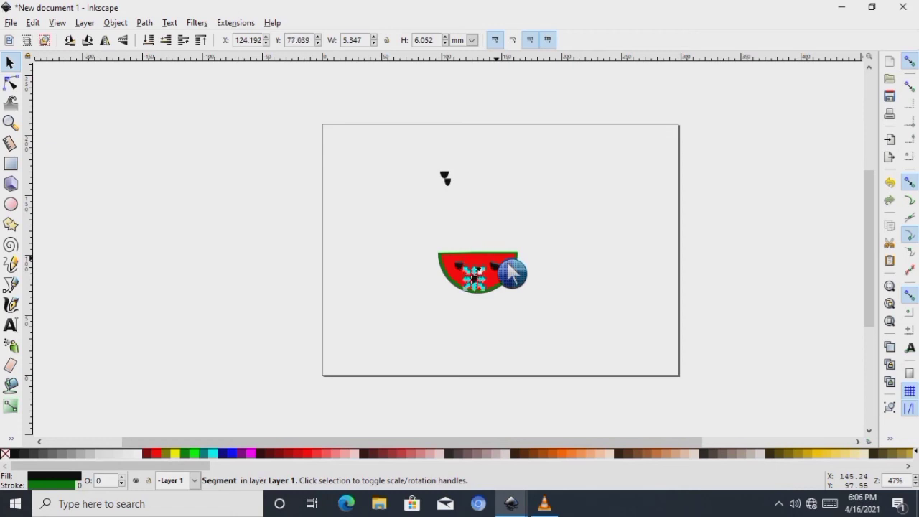
left_click(520, 230)
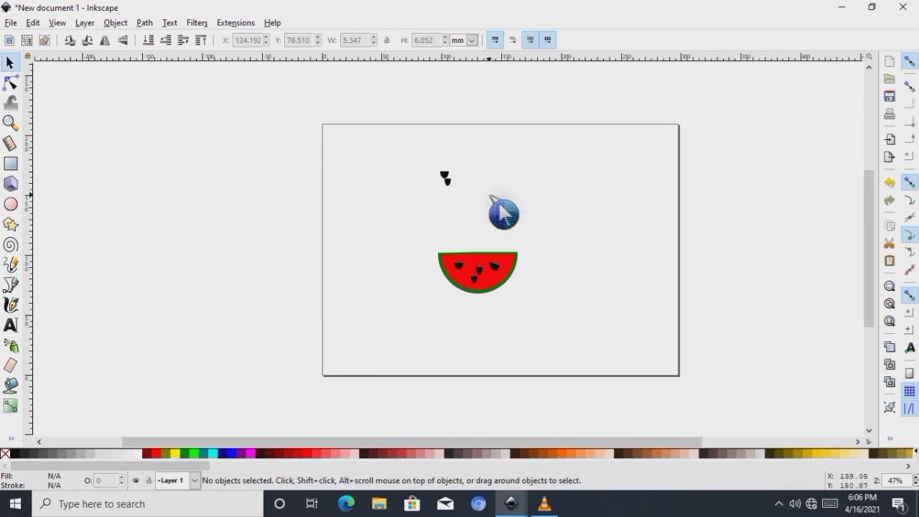
Delete the two spare black seeds above the watermelon slice.
left_click(448, 179)
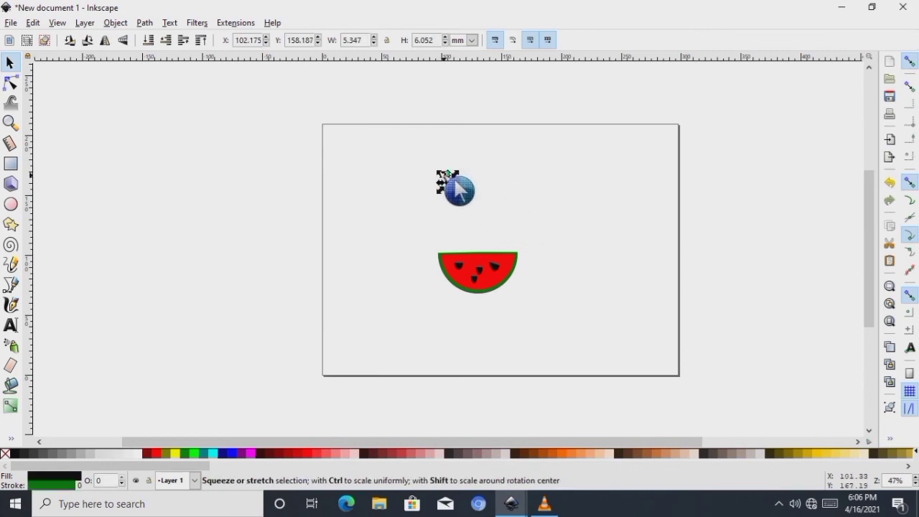
left_click(471, 201)
left_click(452, 184)
left_click(459, 190)
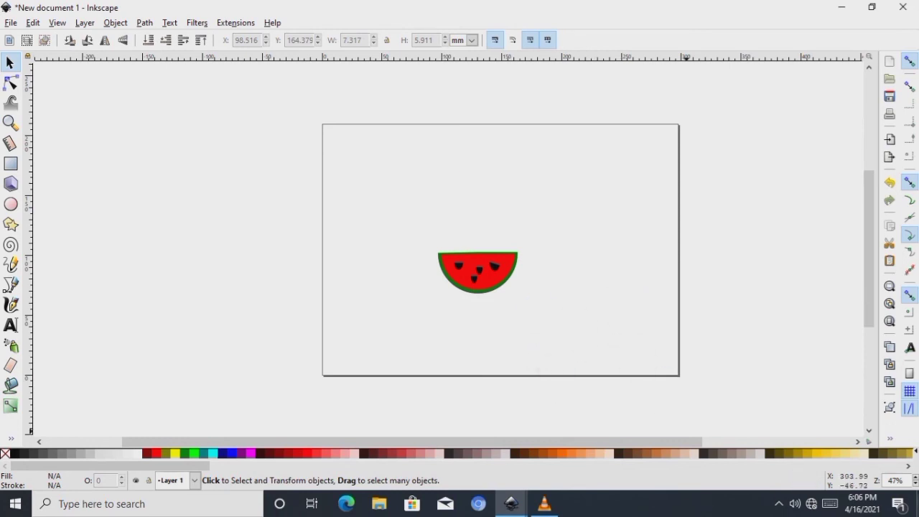
Add the text caption "Buah Semangka" just right of the watermelon slice, at about X 167 mm and Y 70 mm.
left_click(11, 325)
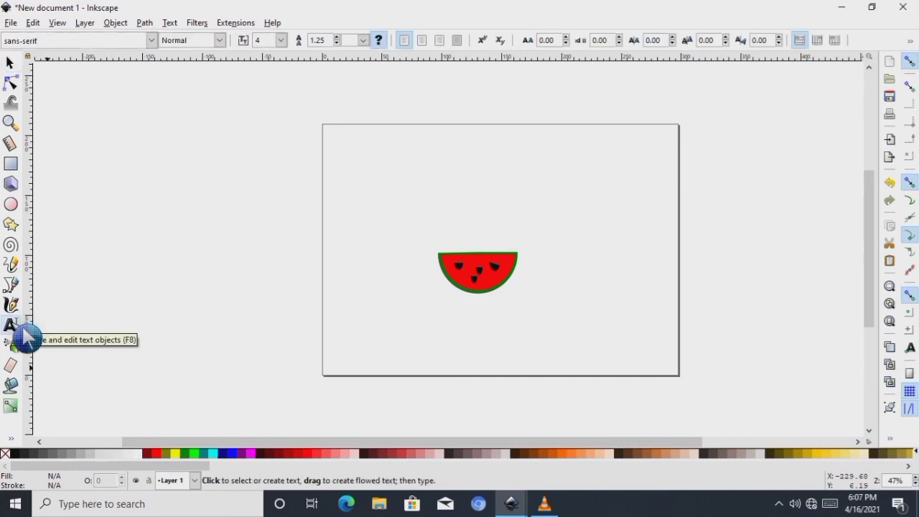
left_click(524, 287)
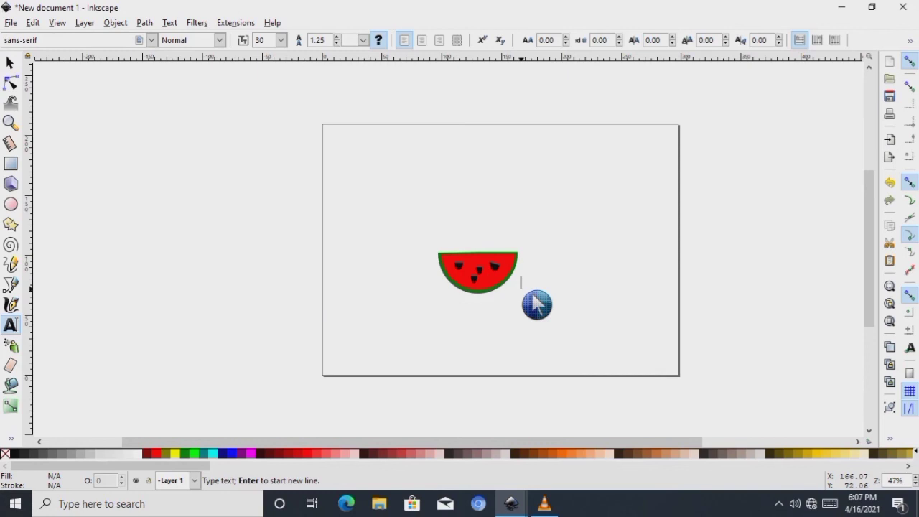
type("Bu")
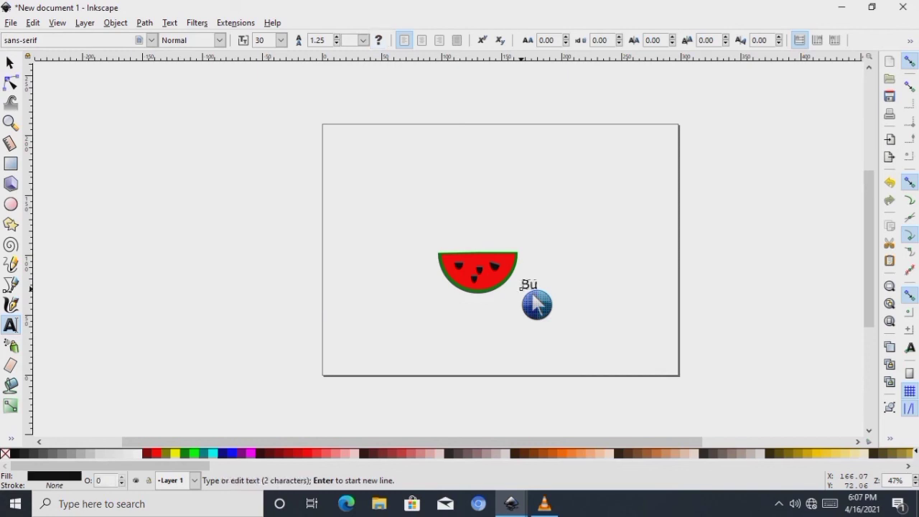
type("ah Semangka")
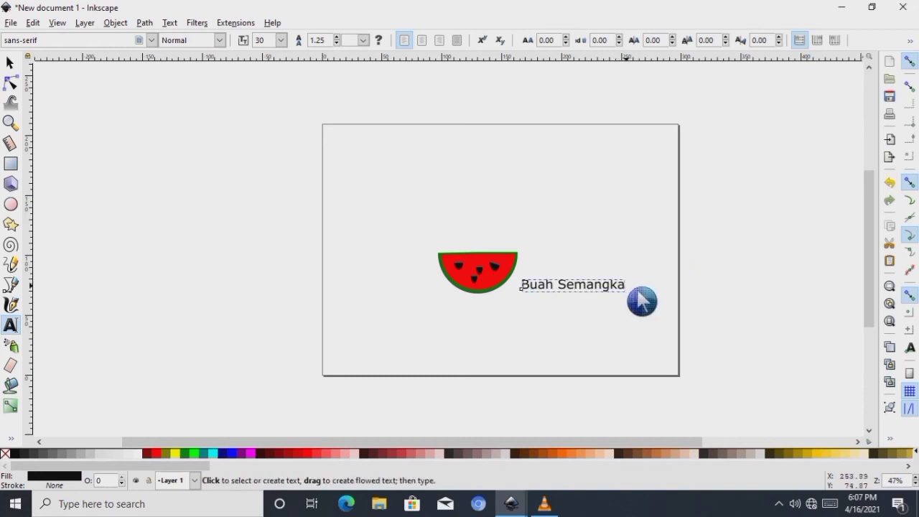
left_click(11, 66)
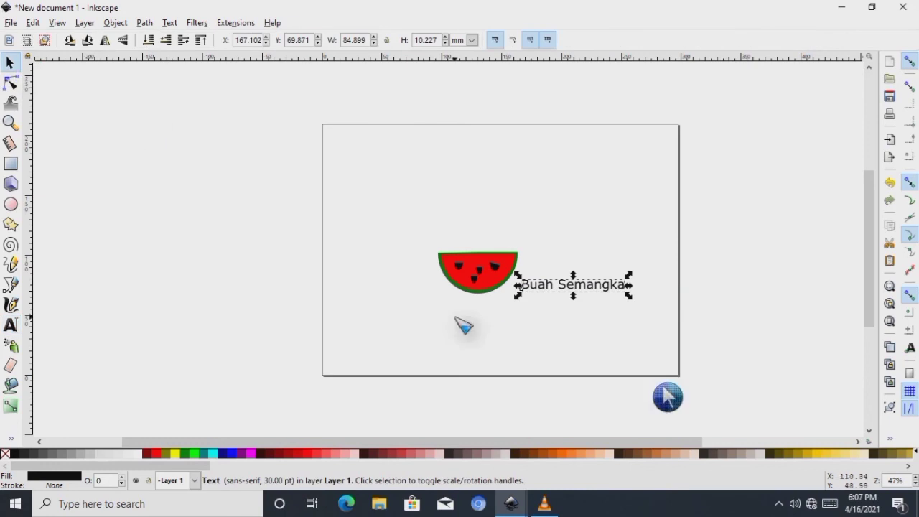
Change the caption's font to Bauhaus 93 and apply it.
right_click(594, 289)
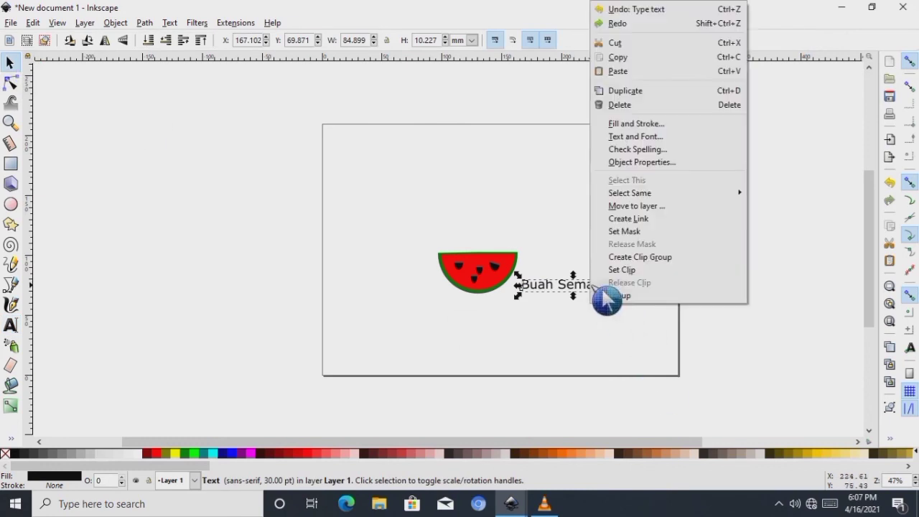
left_click(637, 137)
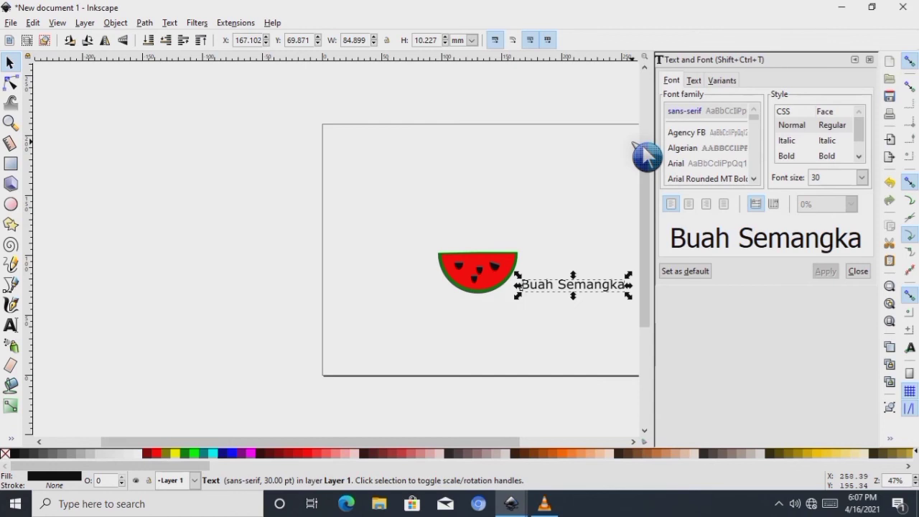
left_click(753, 179)
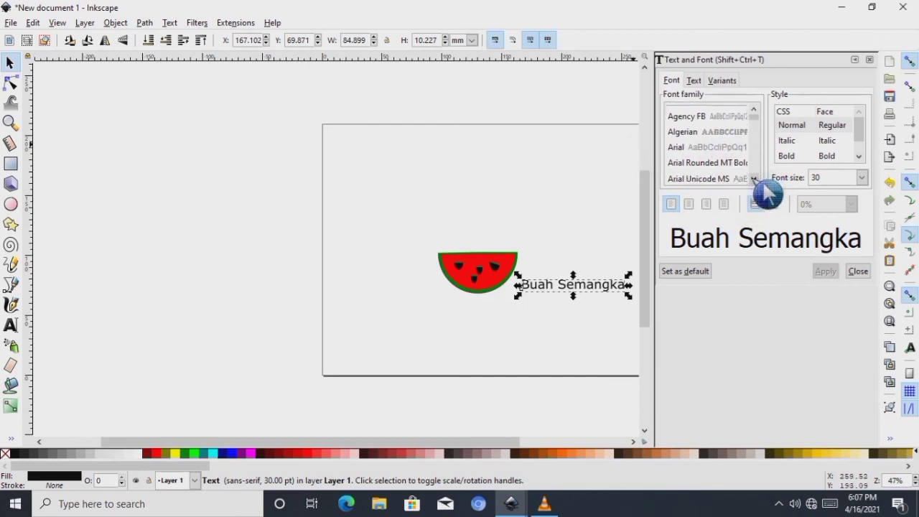
left_click(754, 179)
left_click(754, 179)
left_click(754, 179)
left_click(753, 179)
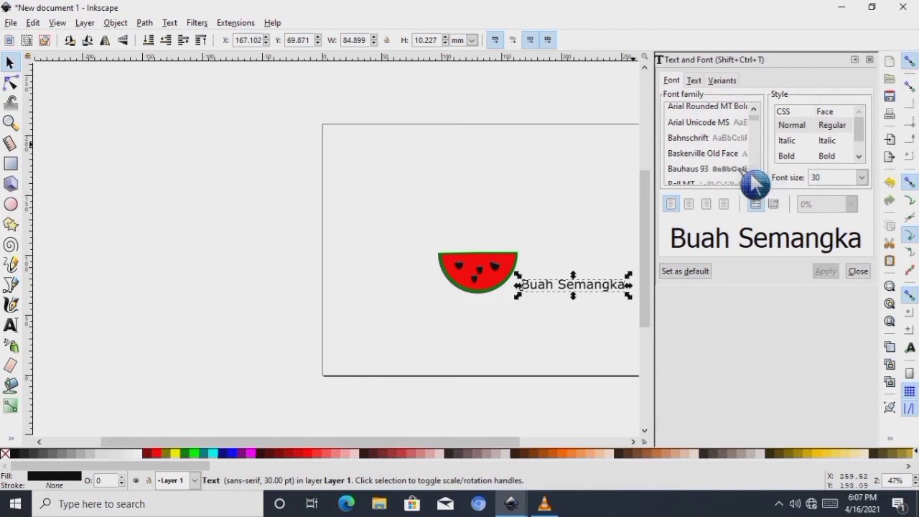
left_click(746, 171)
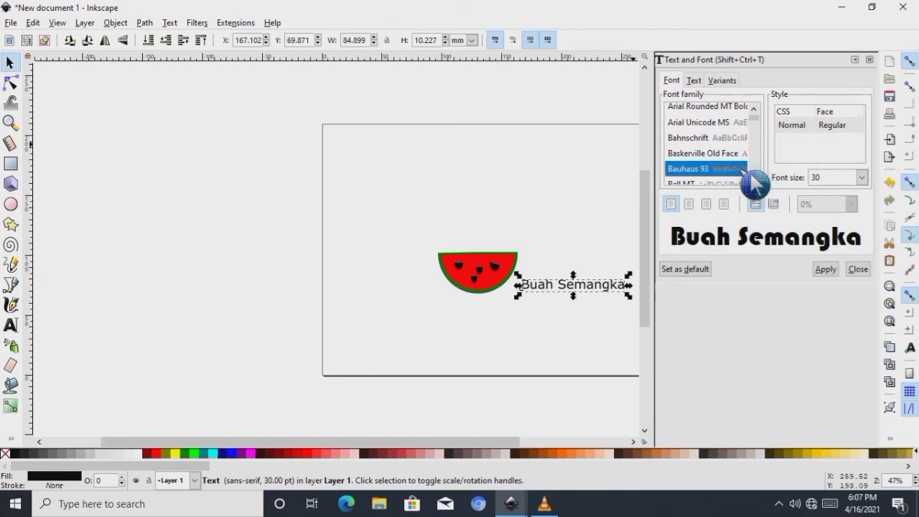
left_click(825, 270)
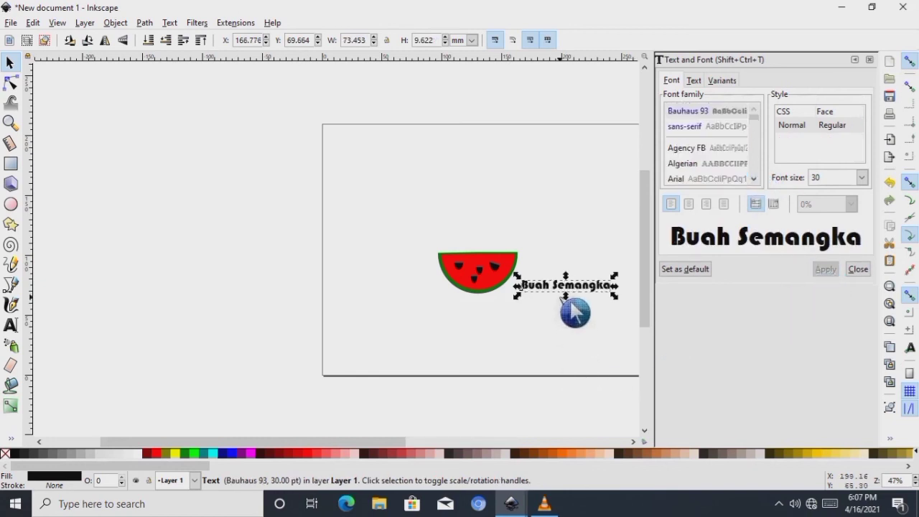
Stretch the caption to about 83 mm wide and 27.6 mm high, and fill it with dark green.
mouse_move(566, 297)
left_mouse_down()
mouse_move(574, 316)
mouse_move(579, 286)
left_mouse_up()
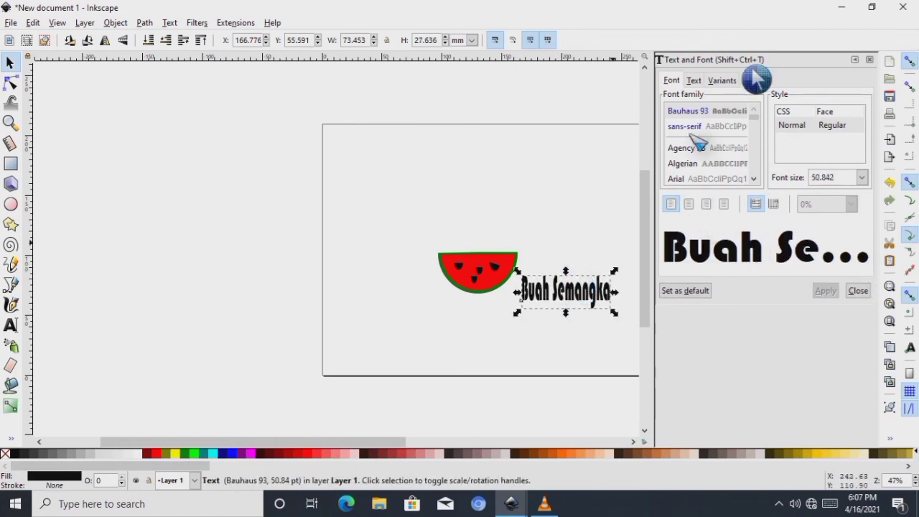
left_click(869, 59)
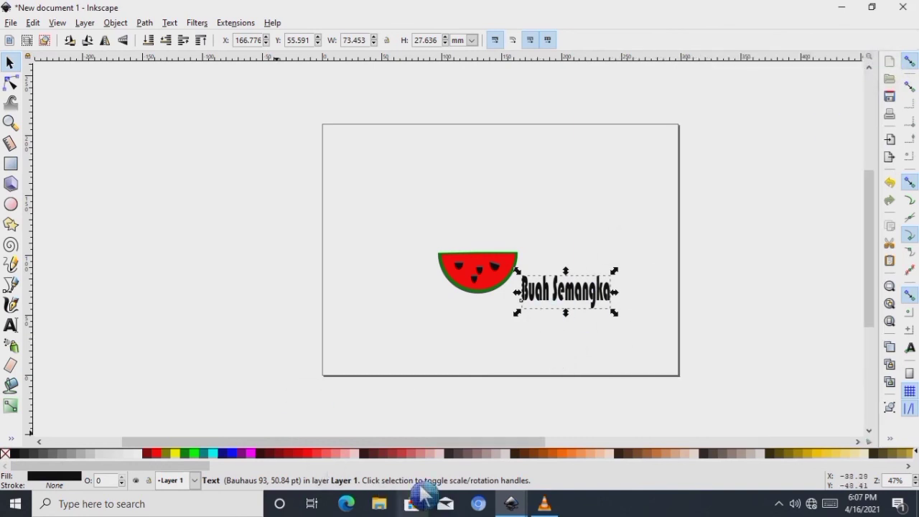
left_click(188, 452)
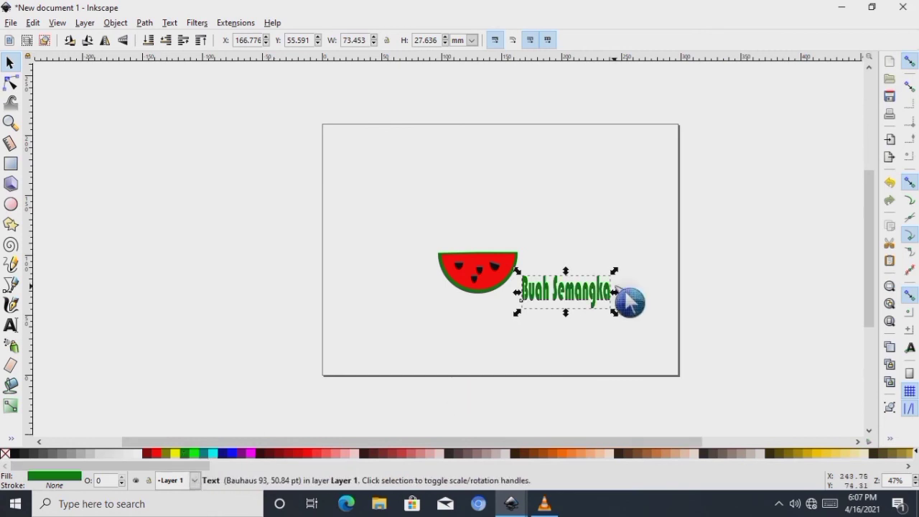
left_click_drag(615, 292, 626, 293)
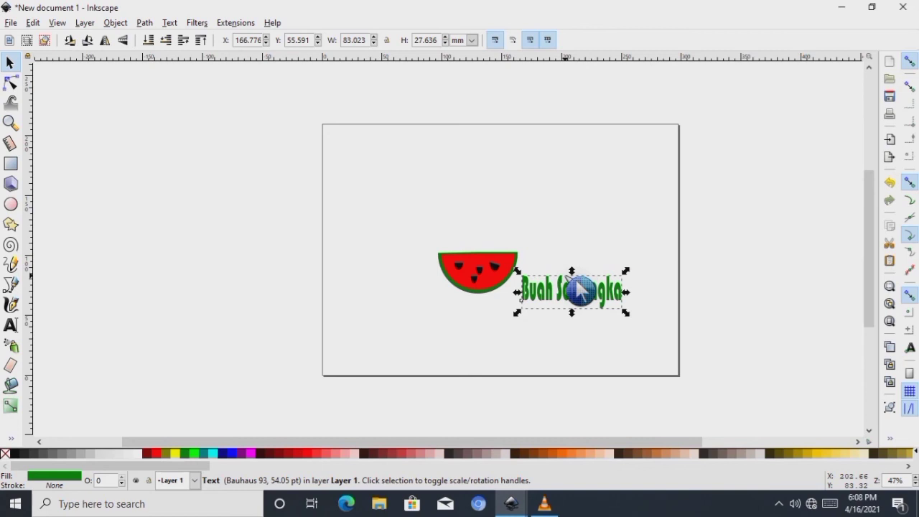
left_click(544, 504)
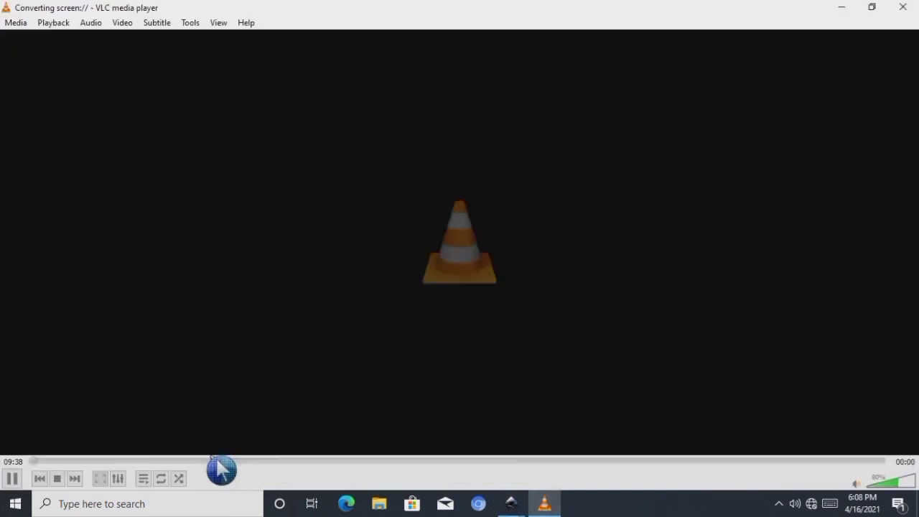